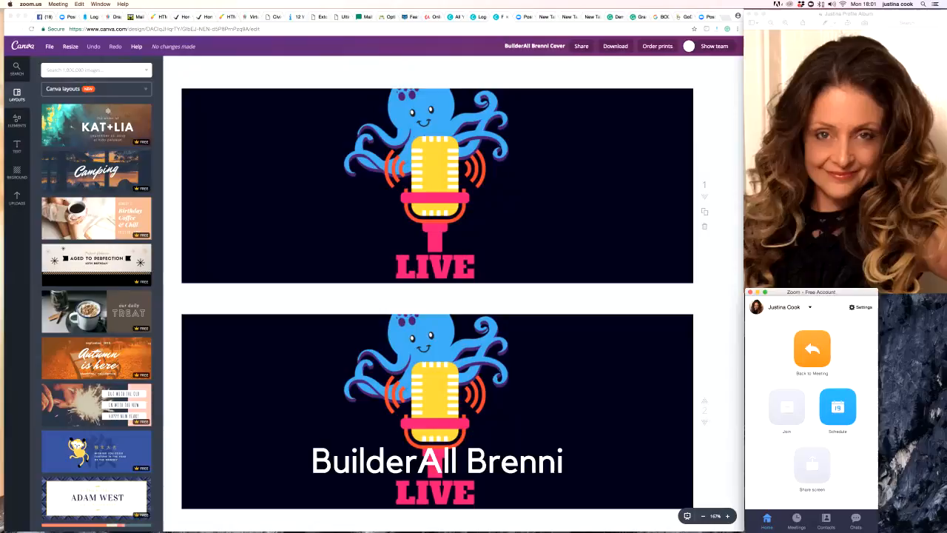
Switch to the BuilderAll Brenni Cover design in Canva and search the image library for octopus illustrations
{"action": "key", "text": "super+Tab"}
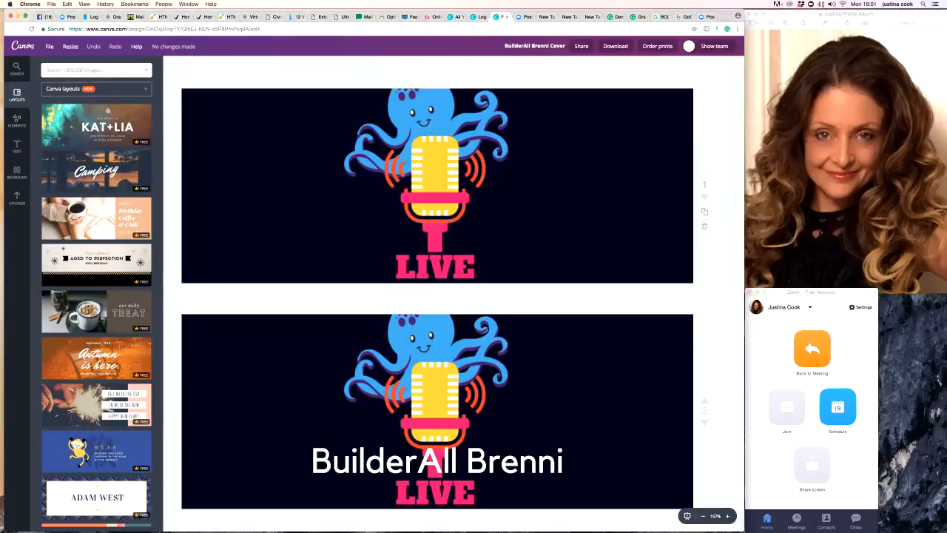
{"action": "left_click", "coordinate": [89, 70]}
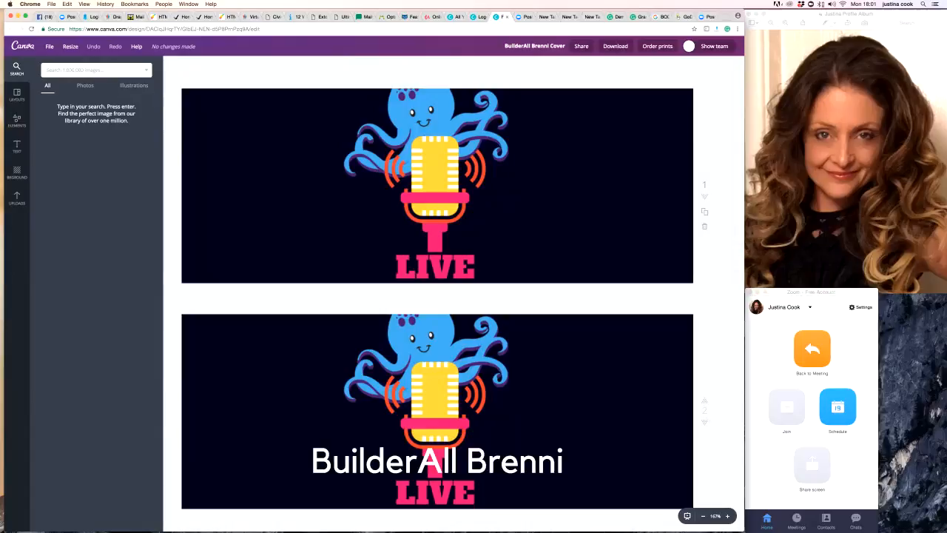
{"action": "type", "text": "octopuss"}
{"action": "key", "text": "Return"}
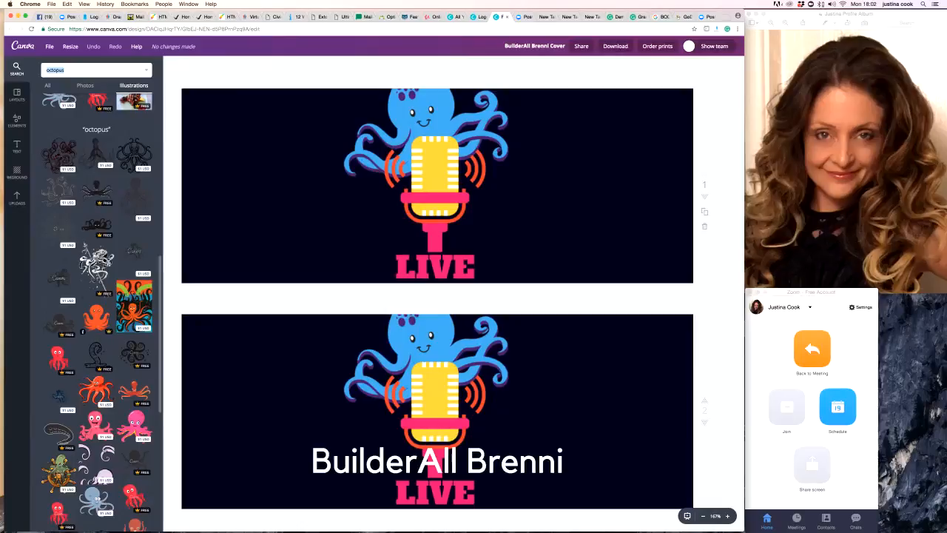
Add the orange smiling octopus illustration to the first cover and place it to the left of the microphone logo
{"action": "left_click", "coordinate": [96, 317]}
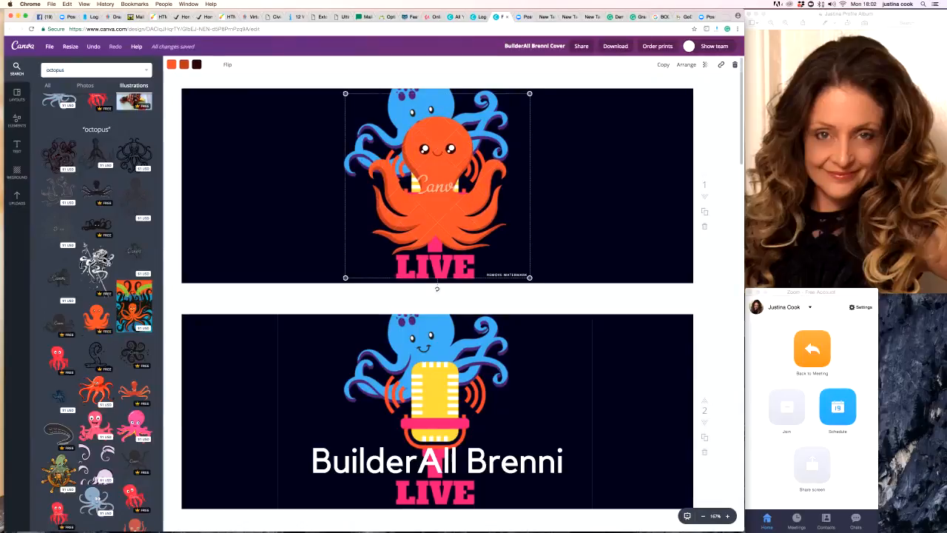
{"action": "scroll", "coordinate": [437, 408], "scroll_direction": "down", "scroll_amount": 1}
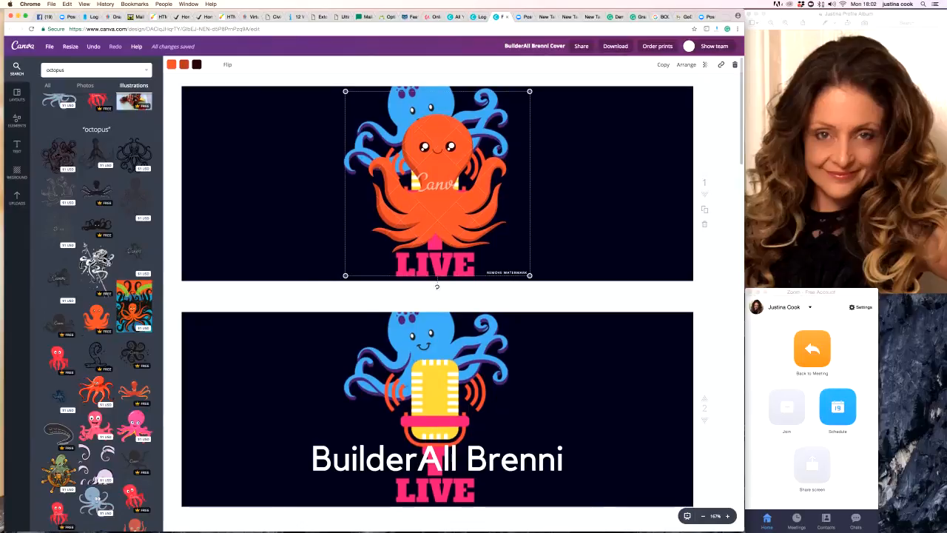
{"action": "left_click_drag", "start_coordinate": [437, 185], "coordinate": [263, 184]}
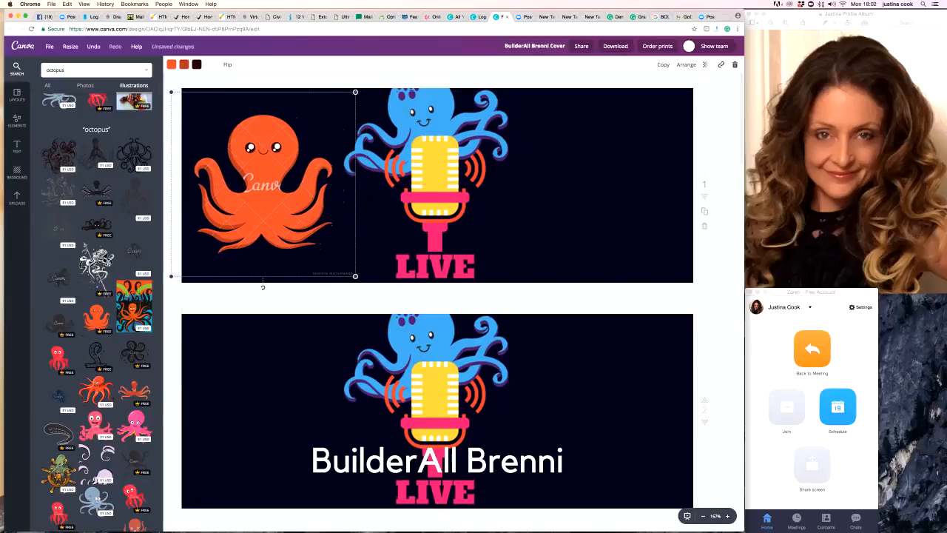
Recolour the added octopus with a blue body and light cyan shading
{"action": "left_click", "coordinate": [171, 64]}
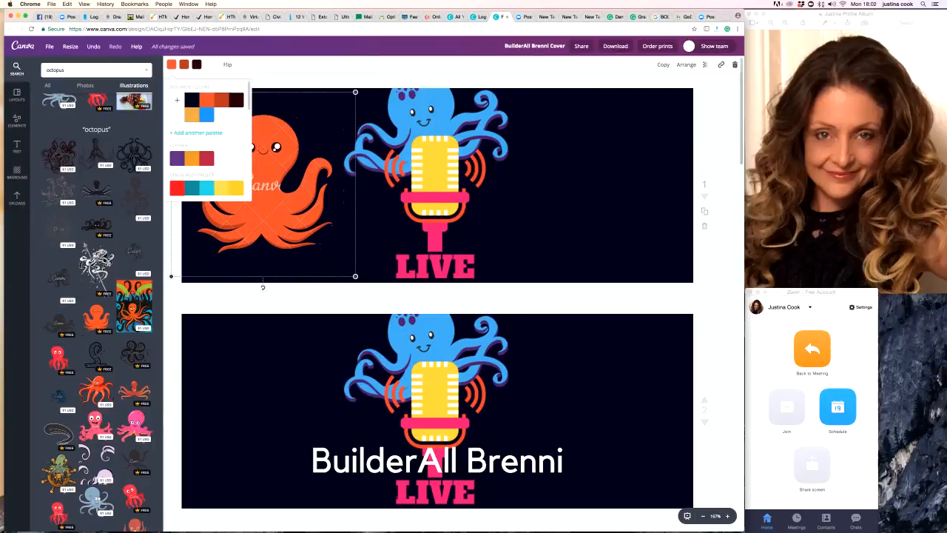
{"action": "left_click", "coordinate": [206, 115]}
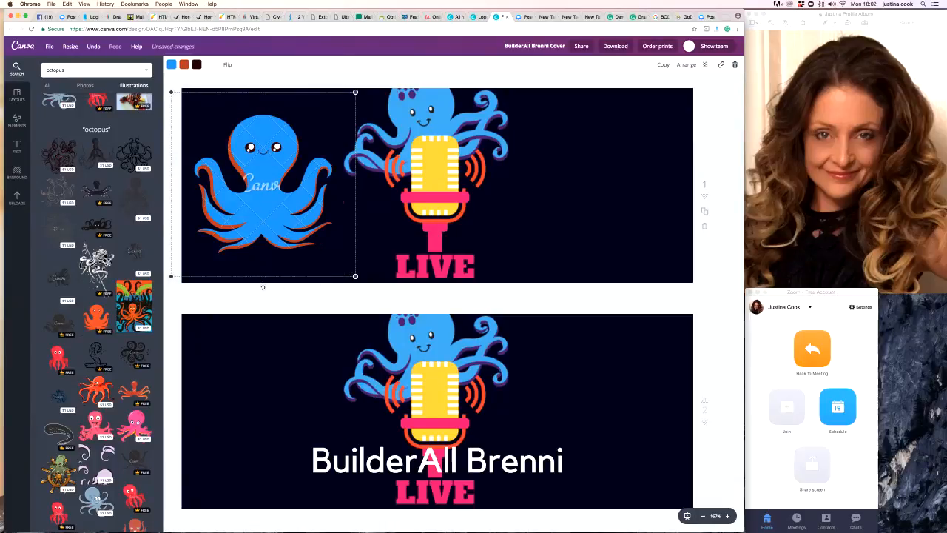
{"action": "left_click", "coordinate": [184, 66]}
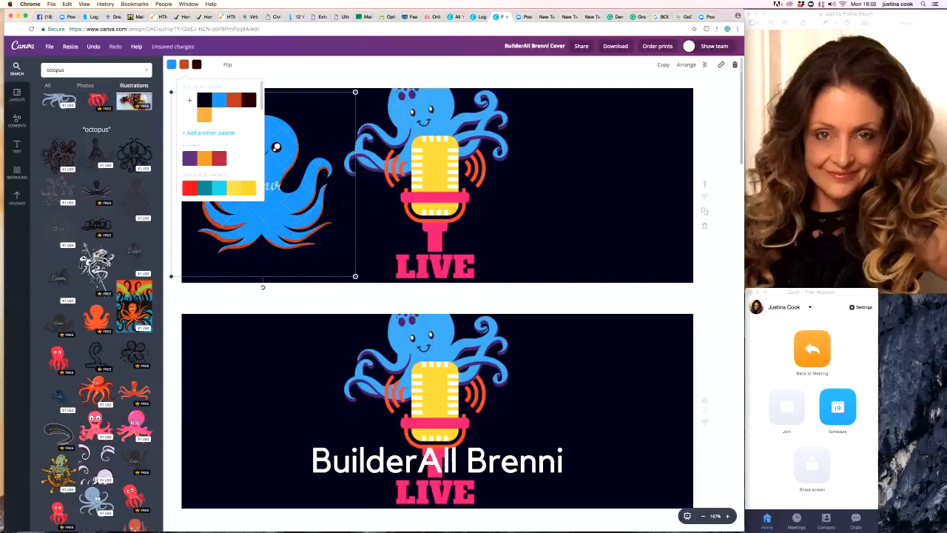
{"action": "left_click", "coordinate": [220, 188]}
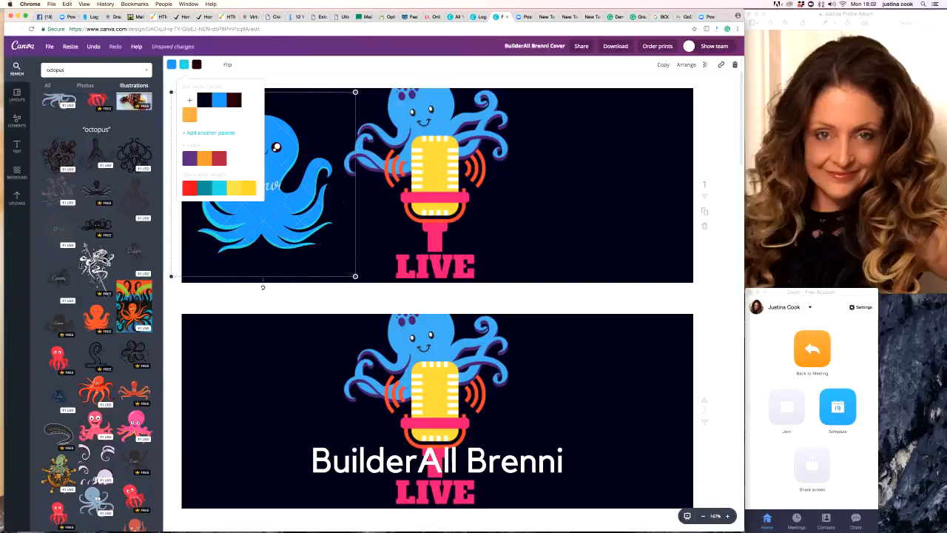
Delete the recoloured octopus from the first cover and leave nothing selected
{"action": "scroll", "coordinate": [310, 193], "scroll_direction": "down", "scroll_amount": 1}
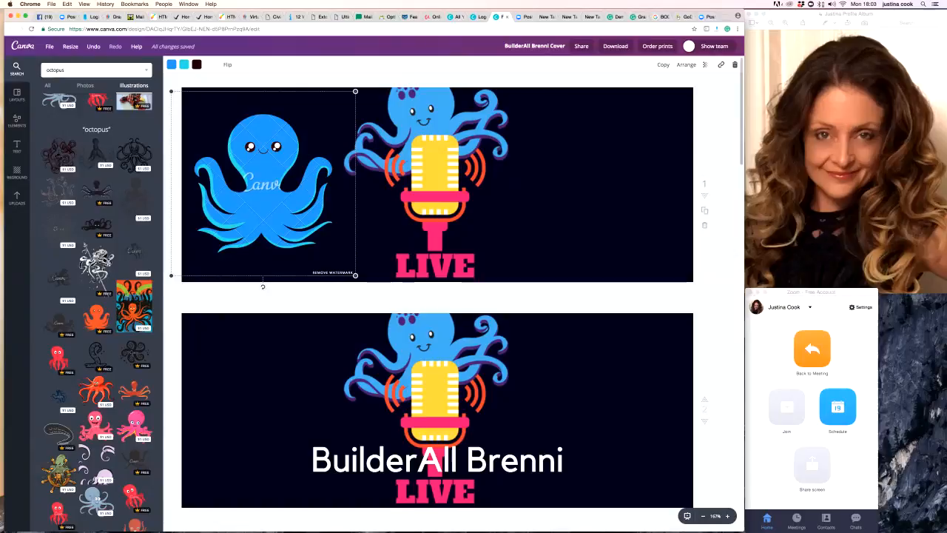
{"action": "key", "text": "BackSpace"}
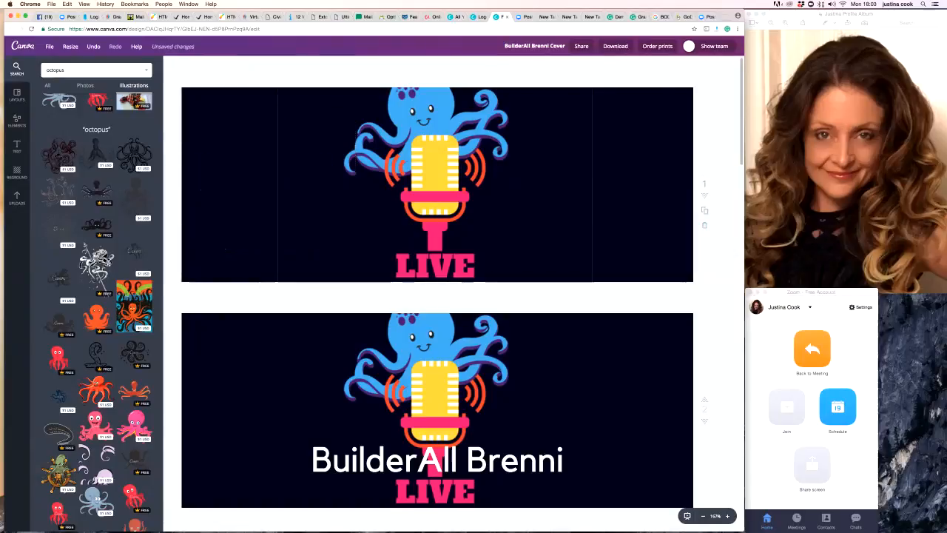
{"action": "left_click", "coordinate": [458, 193]}
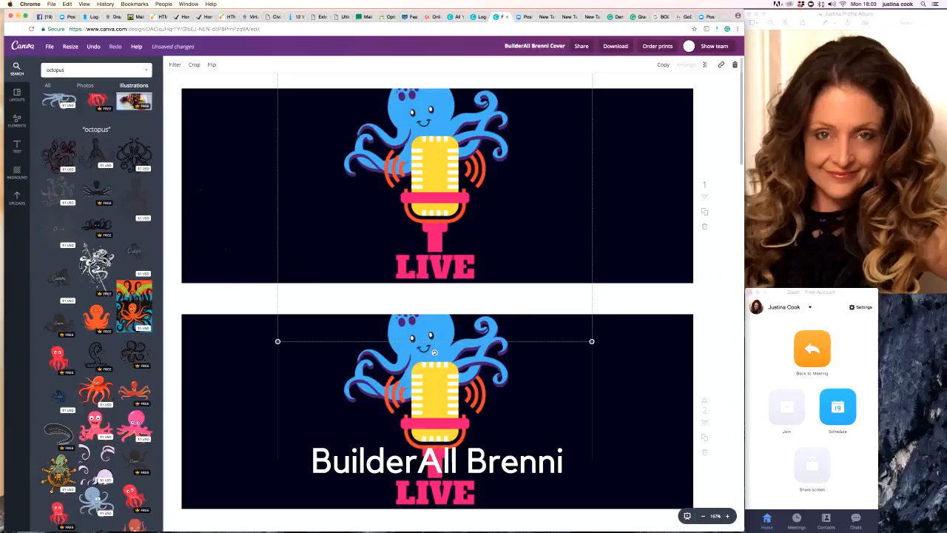
{"action": "left_click", "coordinate": [642, 215]}
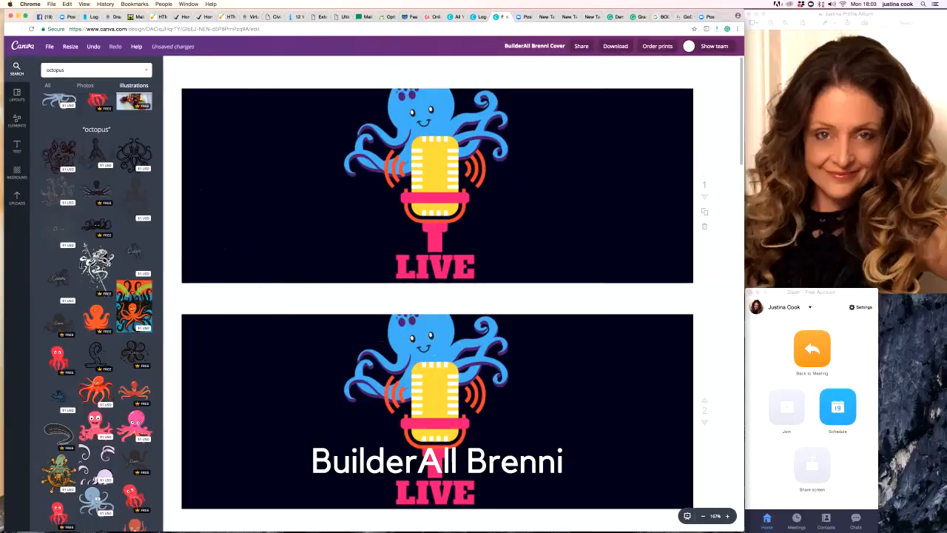
Search the image library for microphone and browse the matching illustrations and photos
{"action": "double_click", "coordinate": [55, 70]}
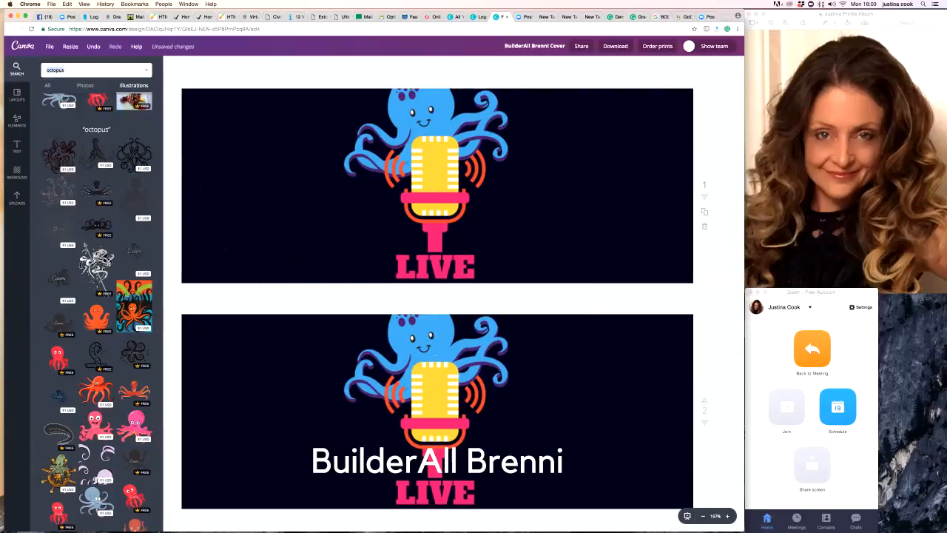
{"action": "type", "text": "microphone"}
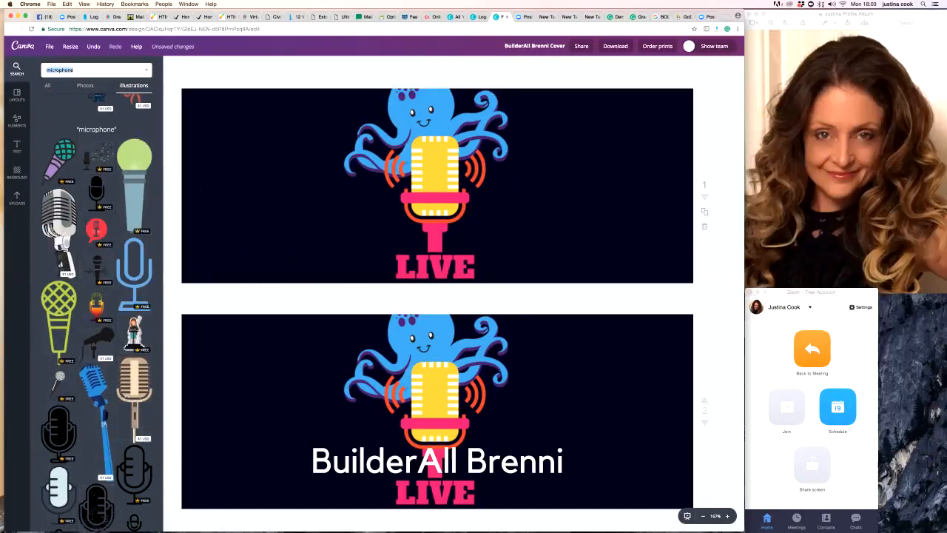
{"action": "scroll", "coordinate": [96, 311], "scroll_direction": "down", "scroll_amount": 10}
{"action": "scroll", "coordinate": [102, 311], "scroll_direction": "down", "scroll_amount": 7}
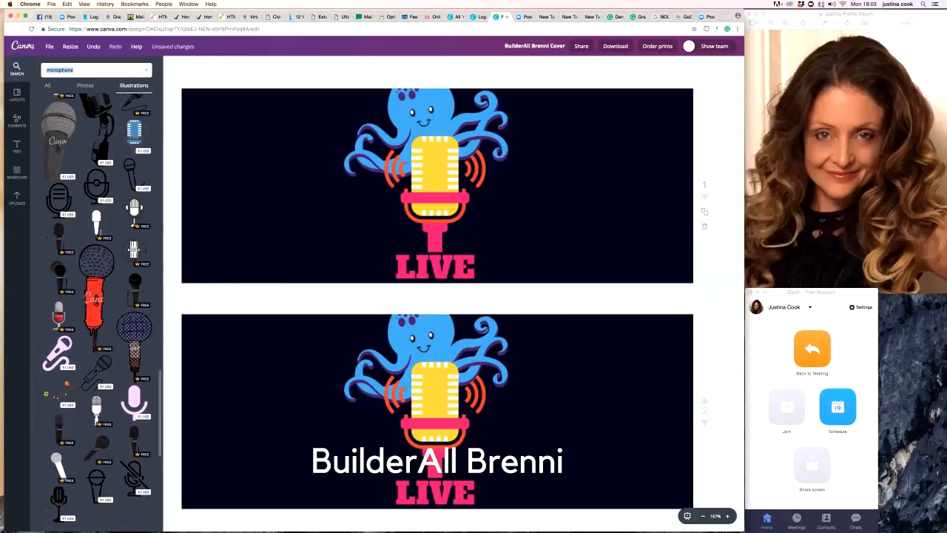
{"action": "scroll", "coordinate": [102, 311], "scroll_direction": "down", "scroll_amount": 5}
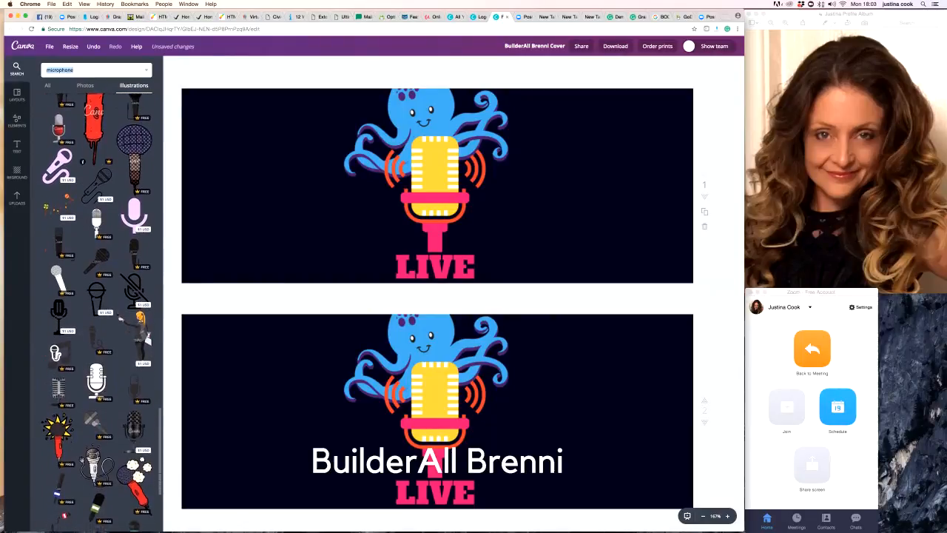
{"action": "scroll", "coordinate": [96, 311], "scroll_direction": "down", "scroll_amount": 3}
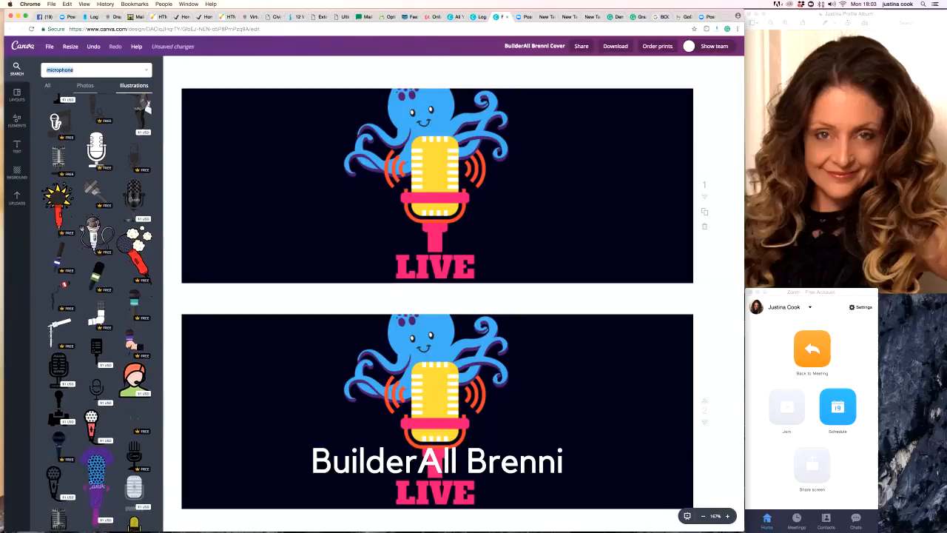
{"action": "scroll", "coordinate": [96, 311], "scroll_direction": "down", "scroll_amount": 8}
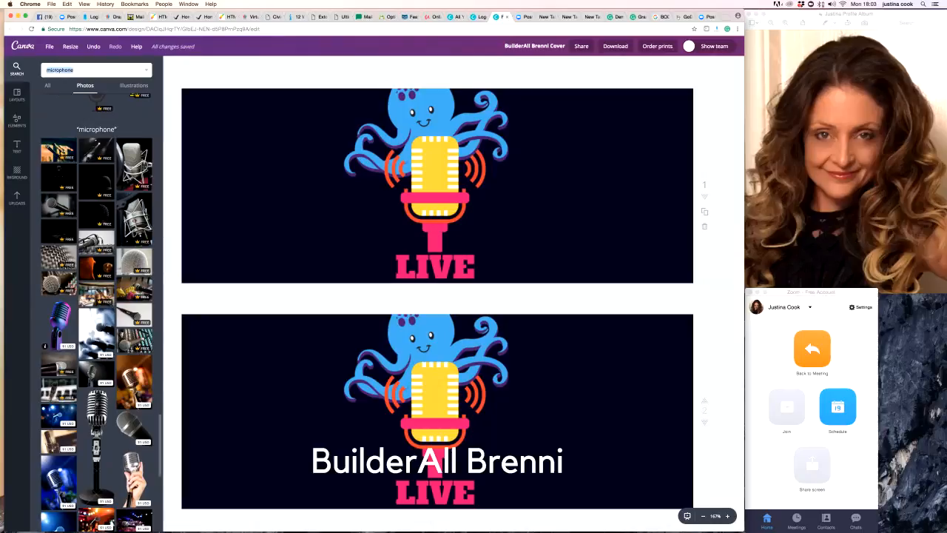
Try the purple and blue microphone photo to the left of the logo on the first cover, and delete it again
{"action": "left_click", "coordinate": [48, 339]}
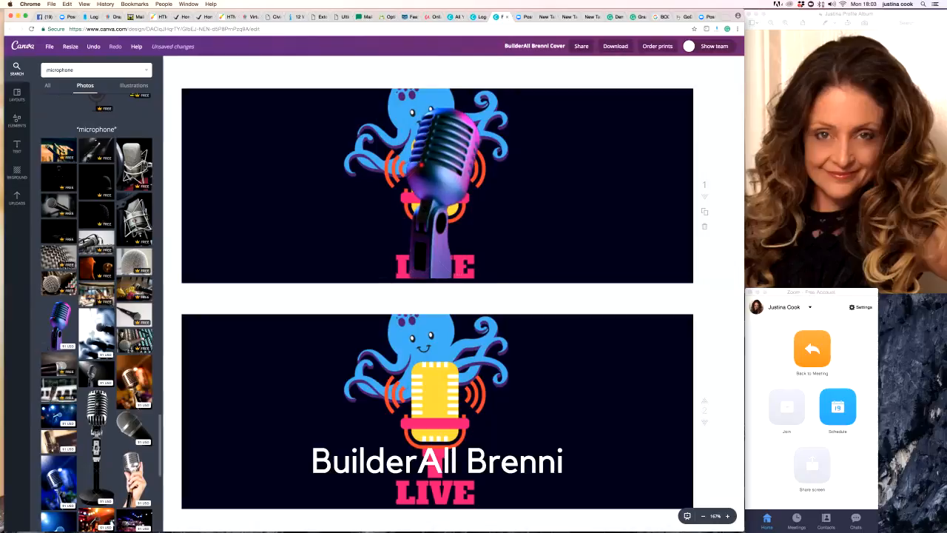
{"action": "left_click_drag", "start_coordinate": [437, 185], "coordinate": [254, 191]}
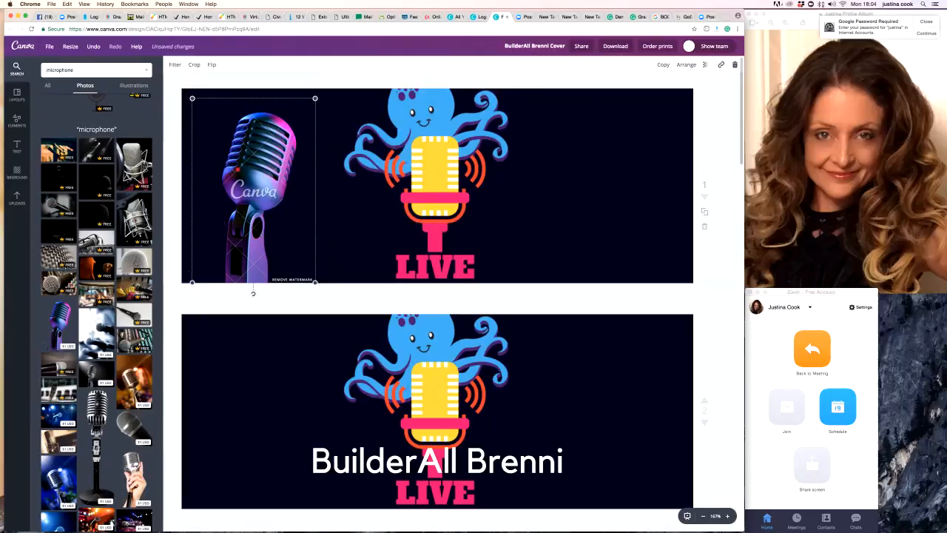
{"action": "key", "text": "Delete"}
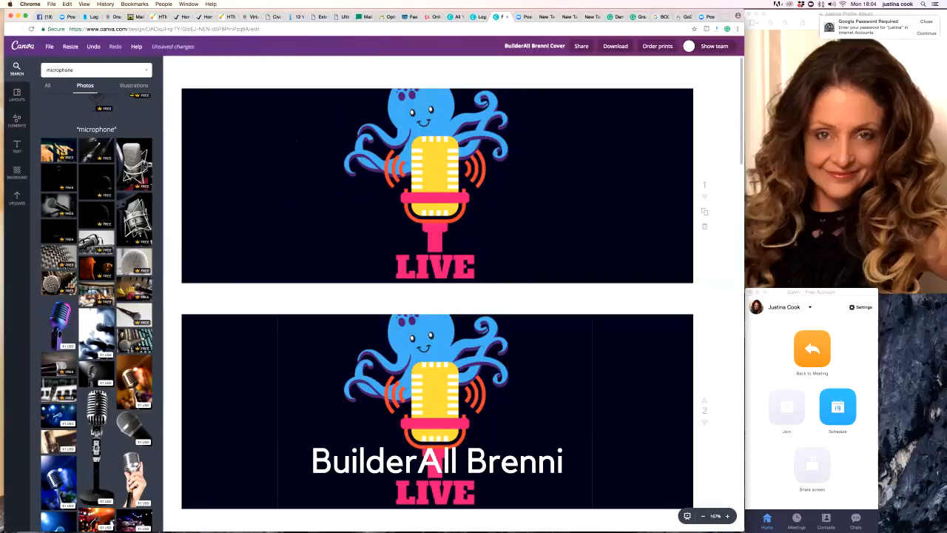
{"action": "scroll", "coordinate": [436, 462], "scroll_direction": "down", "scroll_amount": 1}
{"action": "scroll", "coordinate": [437, 462], "scroll_direction": "up", "scroll_amount": 1}
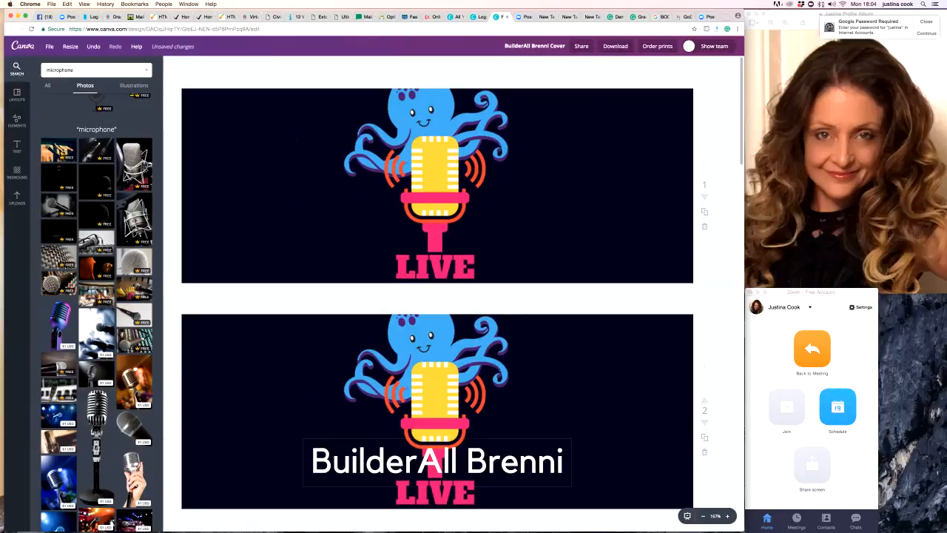
Add a heading reading "BuilderAll Brenni" in the upper-left area of the second cover, beside the octopus logo
{"action": "left_click", "coordinate": [437, 462]}
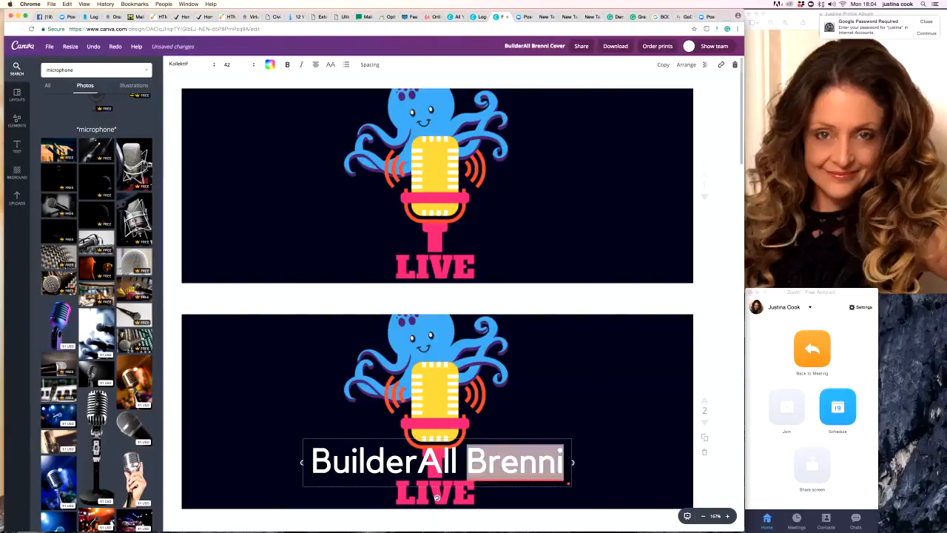
{"action": "scroll", "coordinate": [512, 461], "scroll_direction": "down", "scroll_amount": 2}
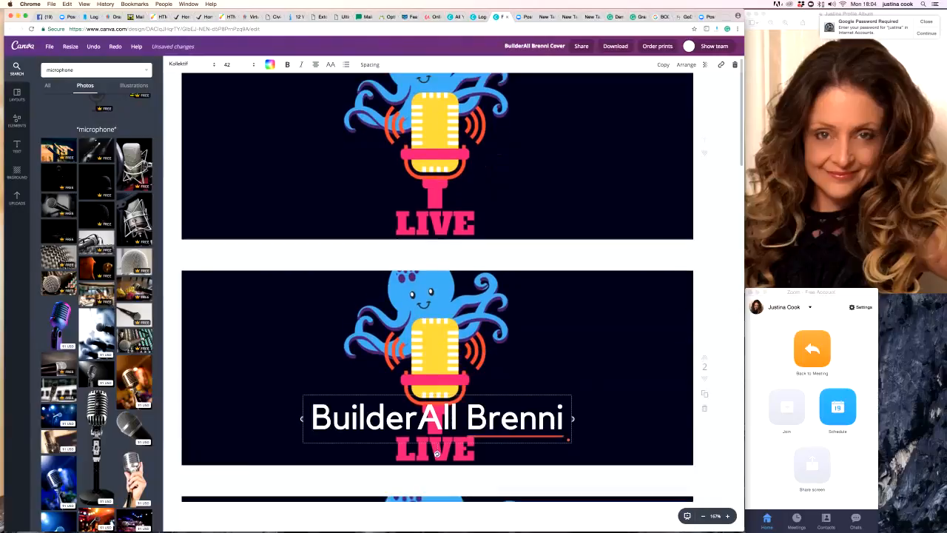
{"action": "scroll", "coordinate": [437, 303], "scroll_direction": "down", "scroll_amount": 1}
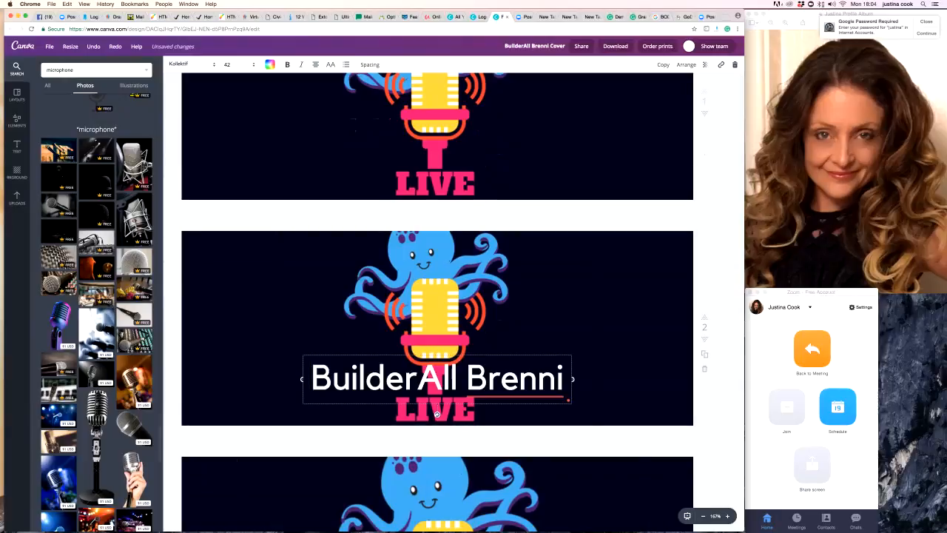
{"action": "left_click", "coordinate": [16, 146]}
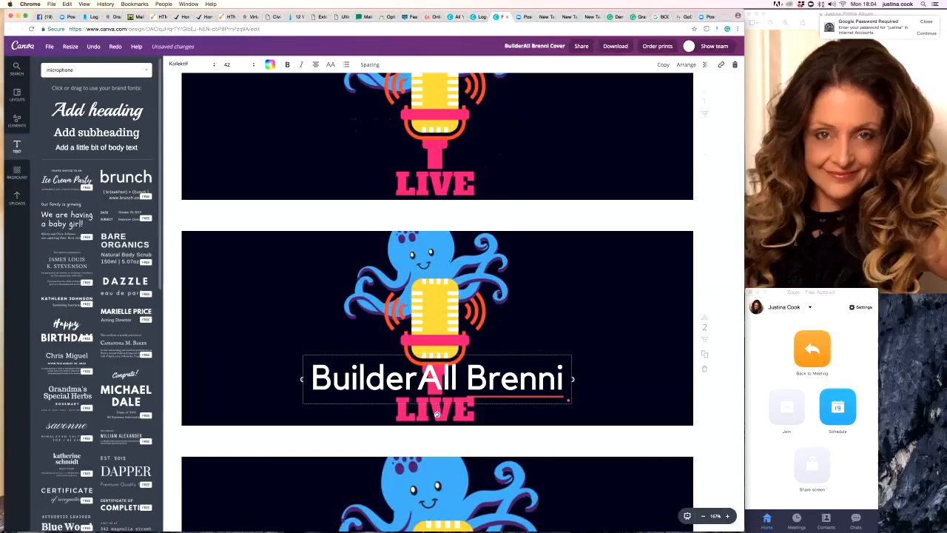
{"action": "left_click", "coordinate": [97, 111]}
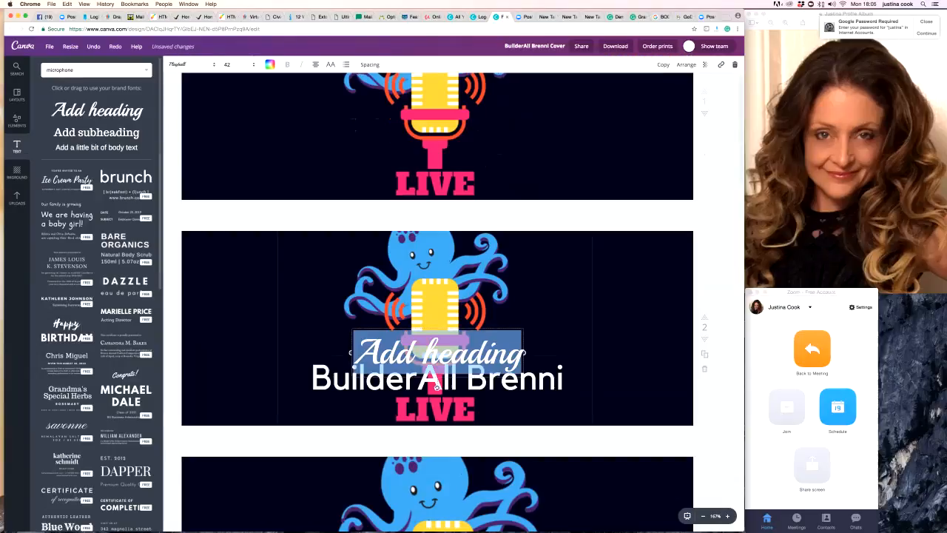
{"action": "left_click_drag", "start_coordinate": [438, 351], "coordinate": [270, 261]}
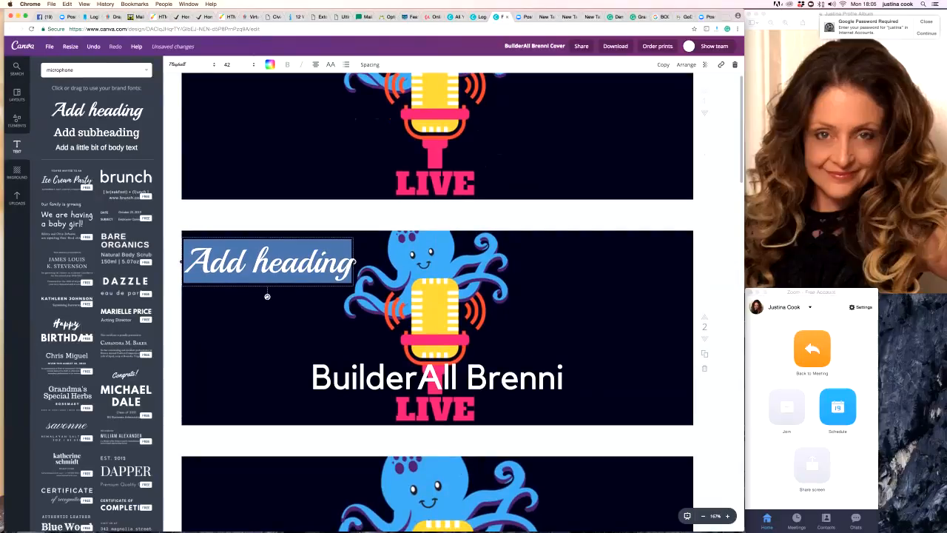
{"action": "type", "text": "Build"}
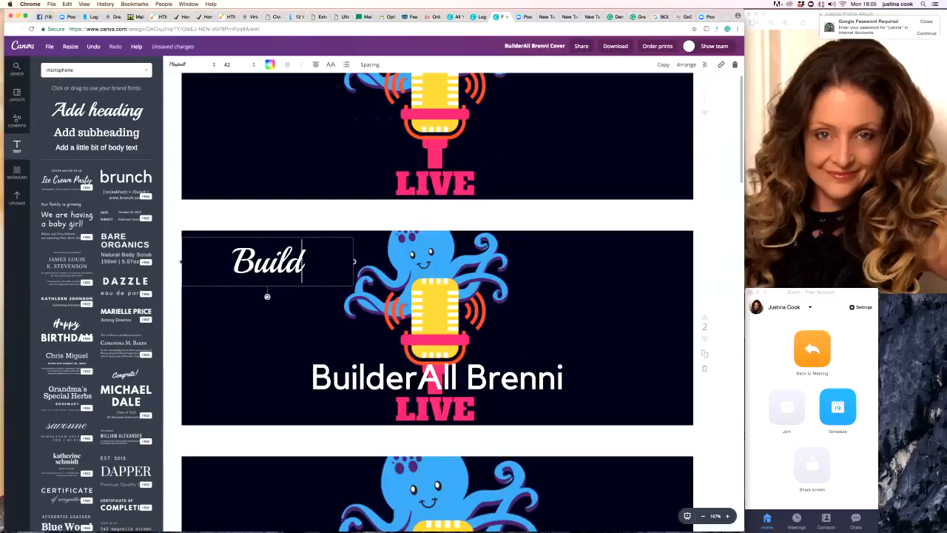
{"action": "type", "text": "erAll Brenni"}
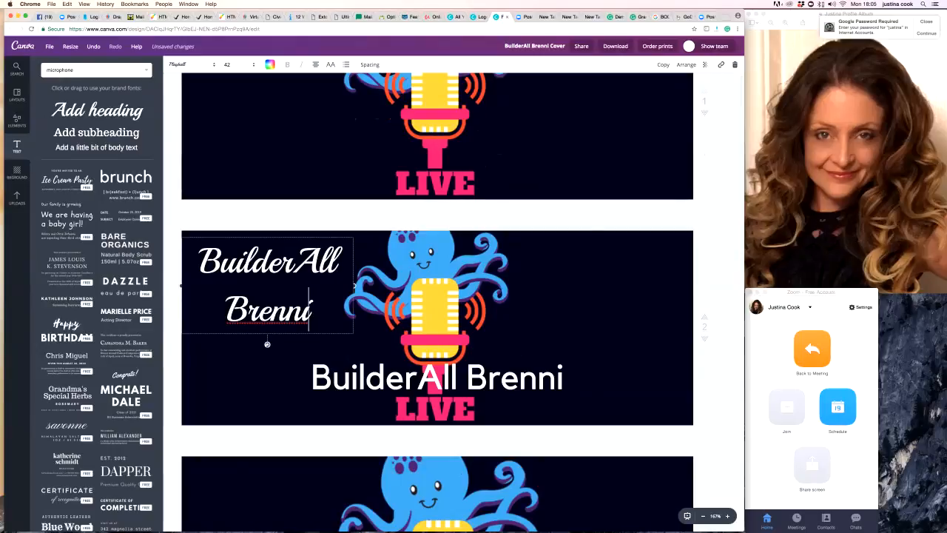
Set the new BuilderAll Brenni heading on the second cover to the Rubik One font at size 24
{"action": "left_click", "coordinate": [191, 64]}
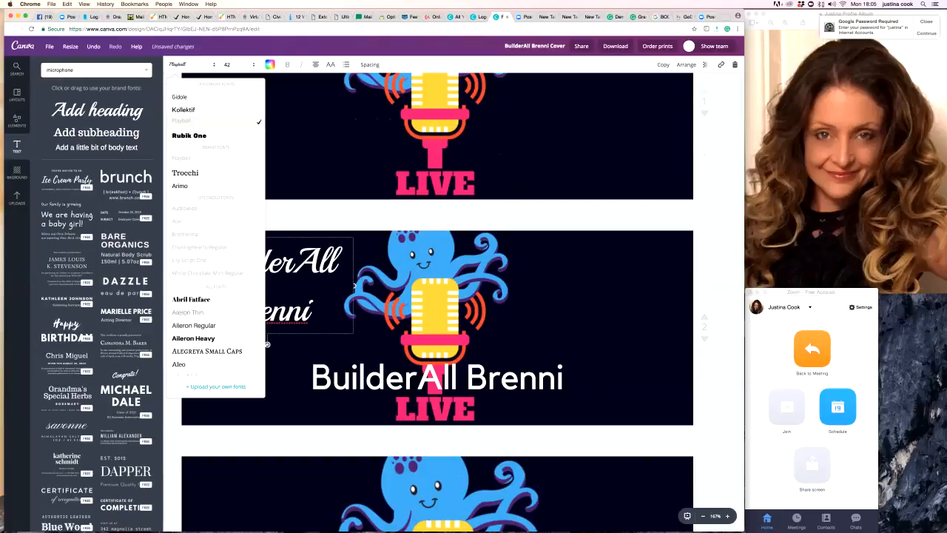
{"action": "left_click", "coordinate": [188, 135]}
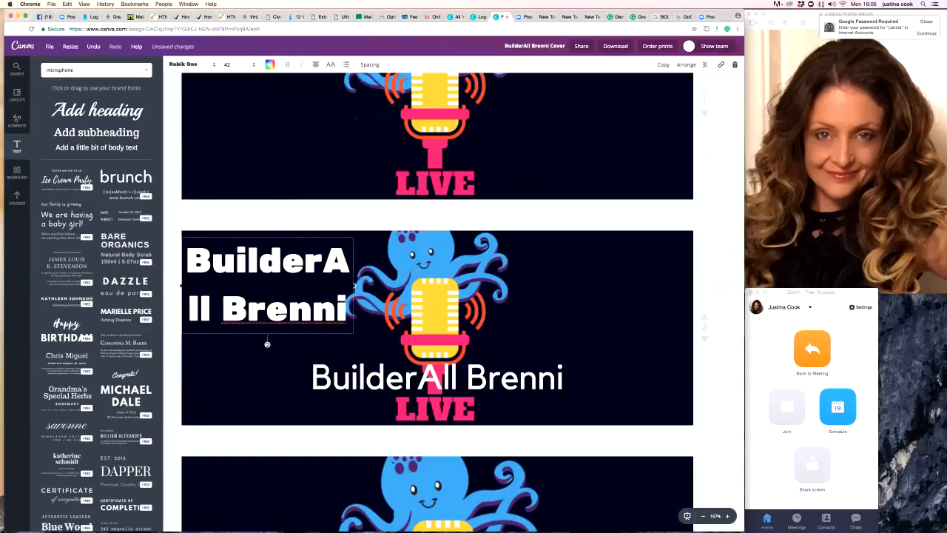
{"action": "left_click", "coordinate": [228, 65]}
{"action": "type", "text": "24"}
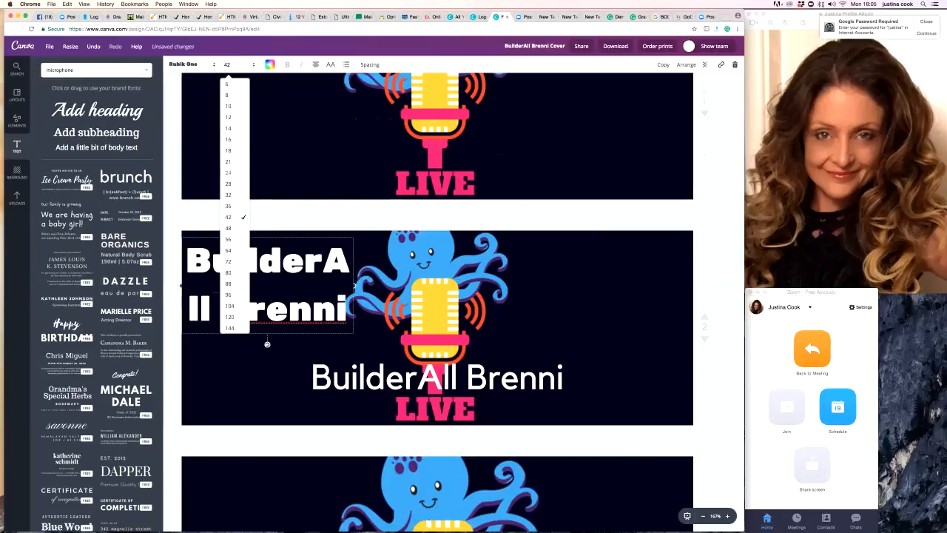
{"action": "key", "text": "Return"}
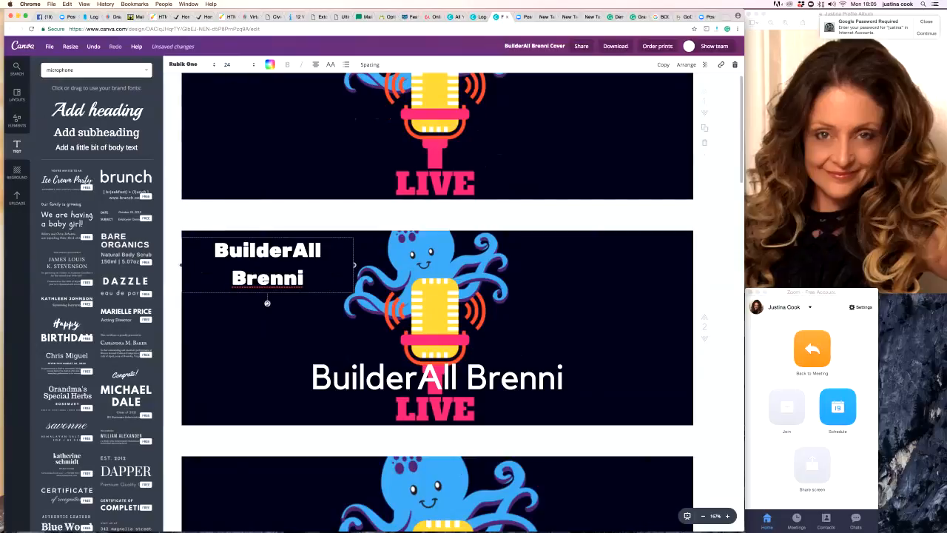
Try custom text colours on the upper-left heading of the second cover, ending with purple a35dff
{"action": "left_click", "coordinate": [269, 65]}
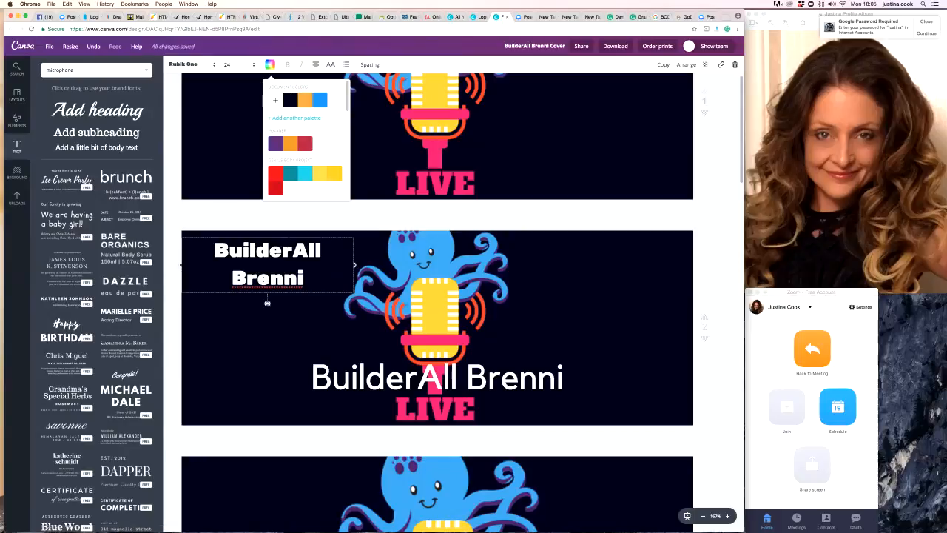
{"action": "scroll", "coordinate": [306, 141], "scroll_direction": "down", "scroll_amount": 5}
{"action": "scroll", "coordinate": [306, 141], "scroll_direction": "up", "scroll_amount": 5}
{"action": "left_click", "coordinate": [276, 101]}
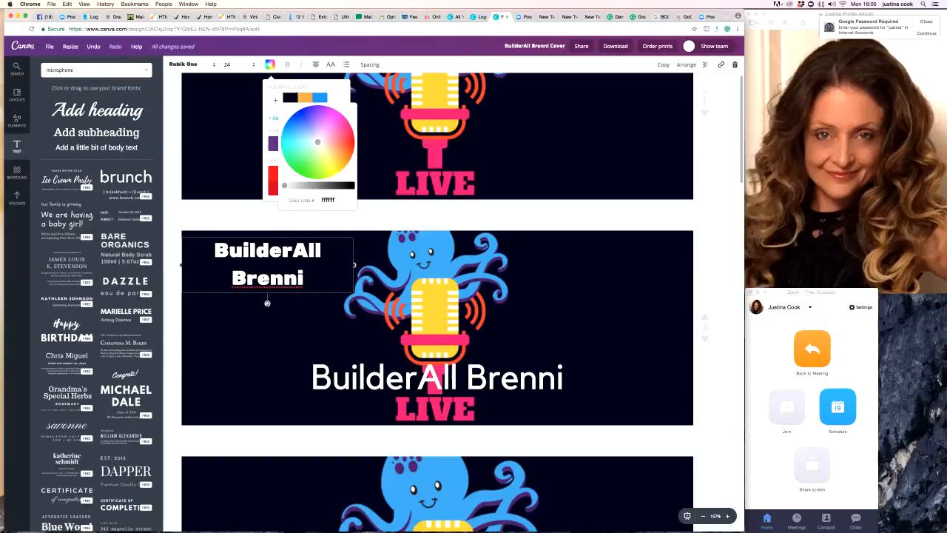
{"action": "left_click", "coordinate": [338, 158]}
{"action": "left_click", "coordinate": [303, 154]}
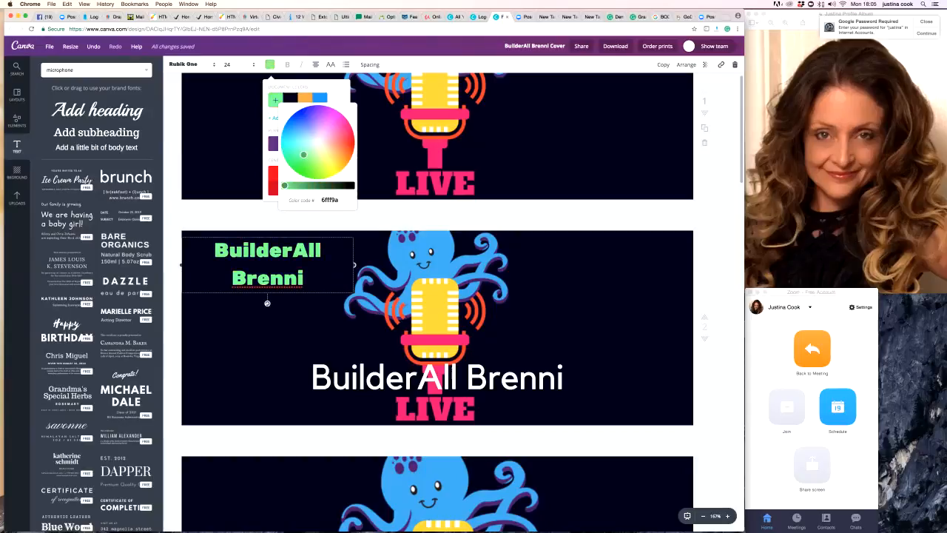
{"action": "left_click", "coordinate": [316, 120]}
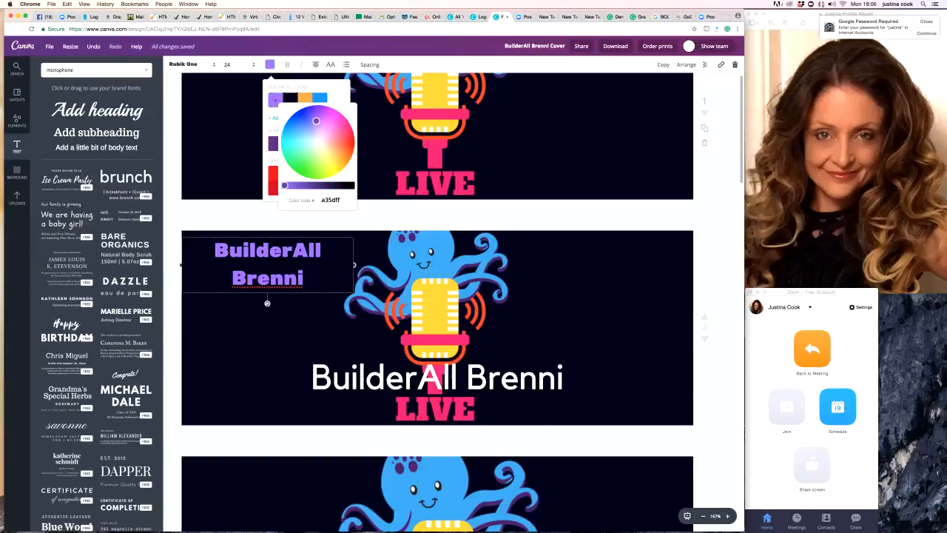
{"action": "left_click", "coordinate": [719, 277]}
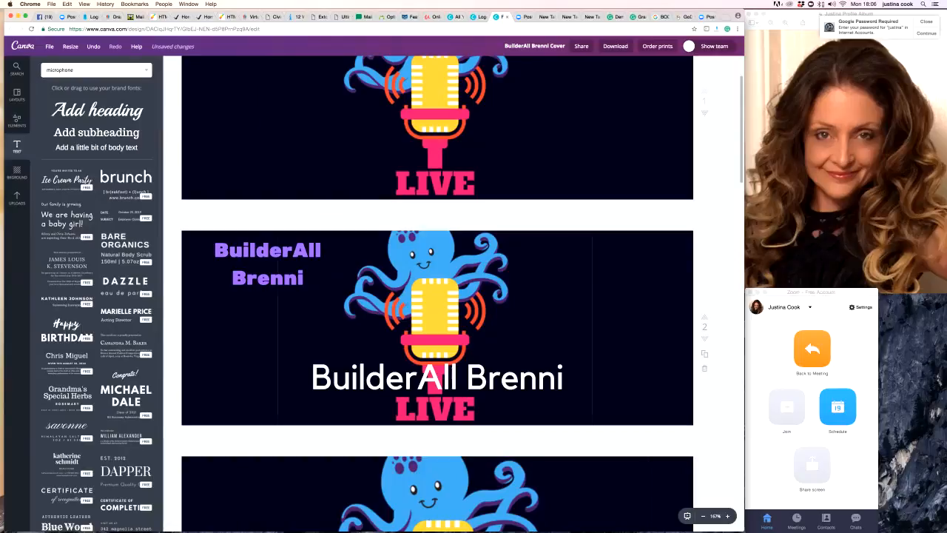
Delete the purple BuilderAll Brenni heading from the second cover
{"action": "left_click", "coordinate": [435, 319]}
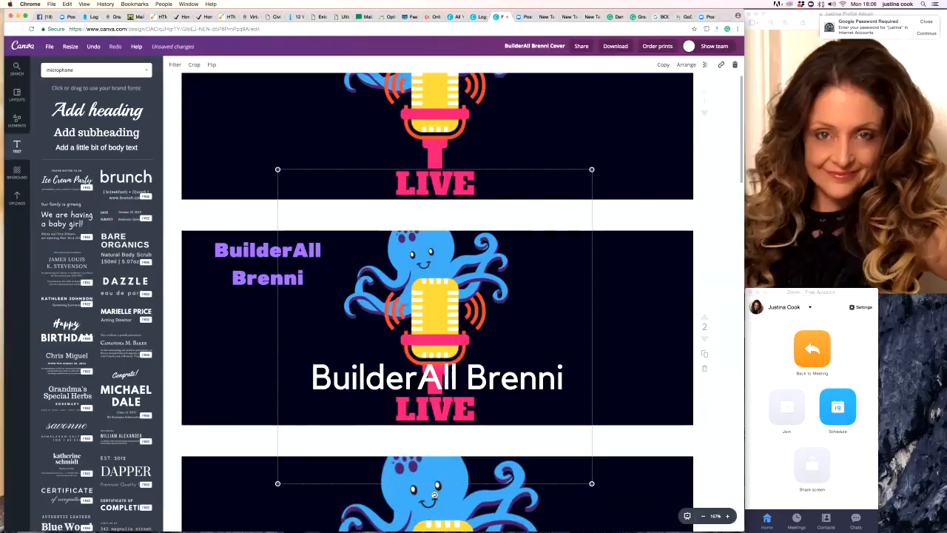
{"action": "left_click", "coordinate": [216, 251]}
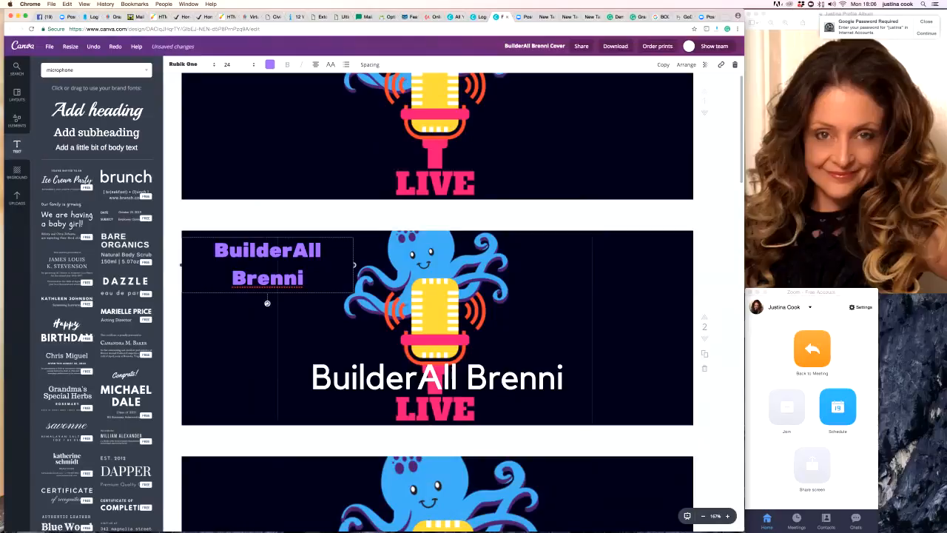
{"action": "left_click", "coordinate": [257, 279]}
{"action": "double_click", "coordinate": [257, 279]}
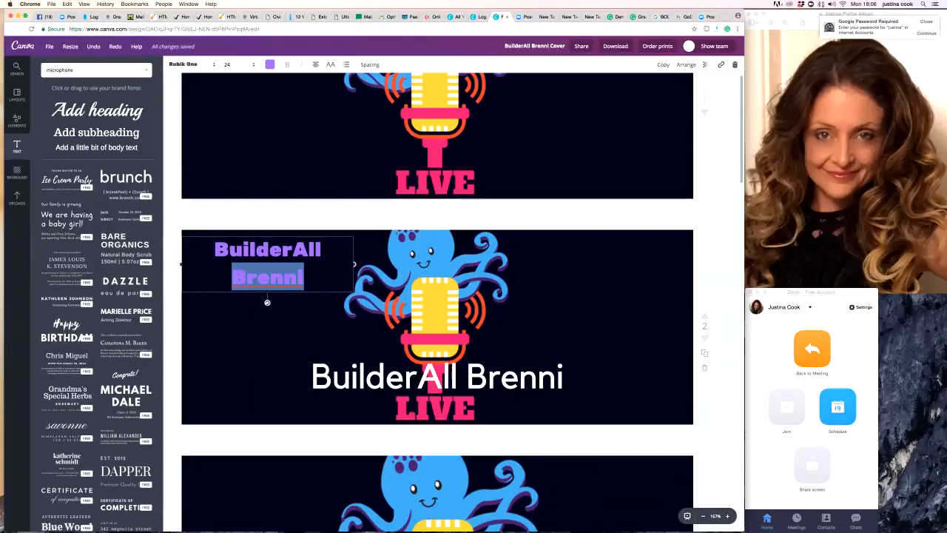
{"action": "key", "text": "Escape"}
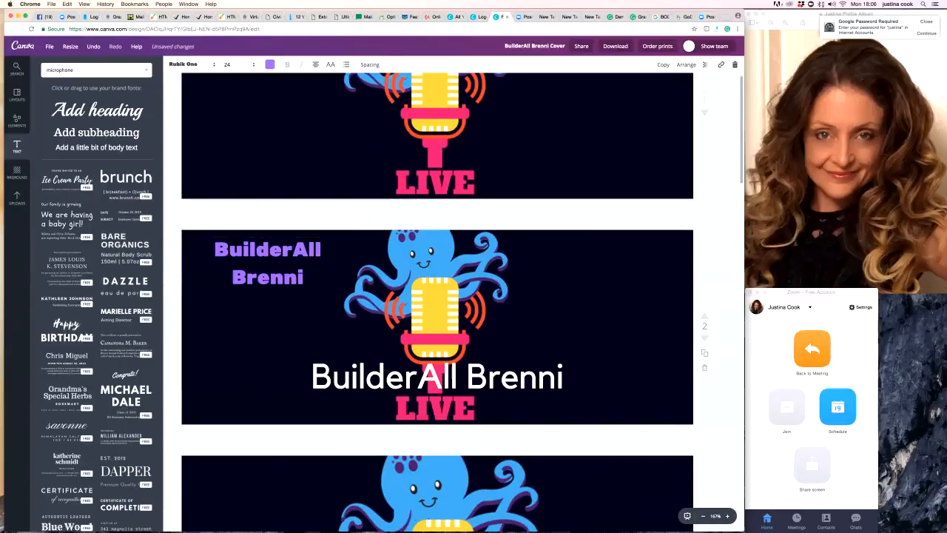
{"action": "left_click", "coordinate": [214, 250]}
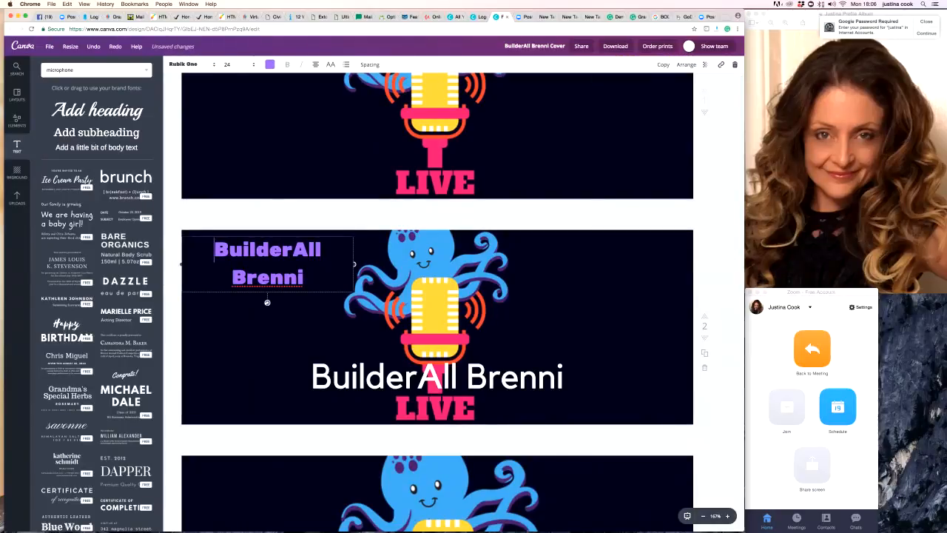
{"action": "key", "text": "Delete"}
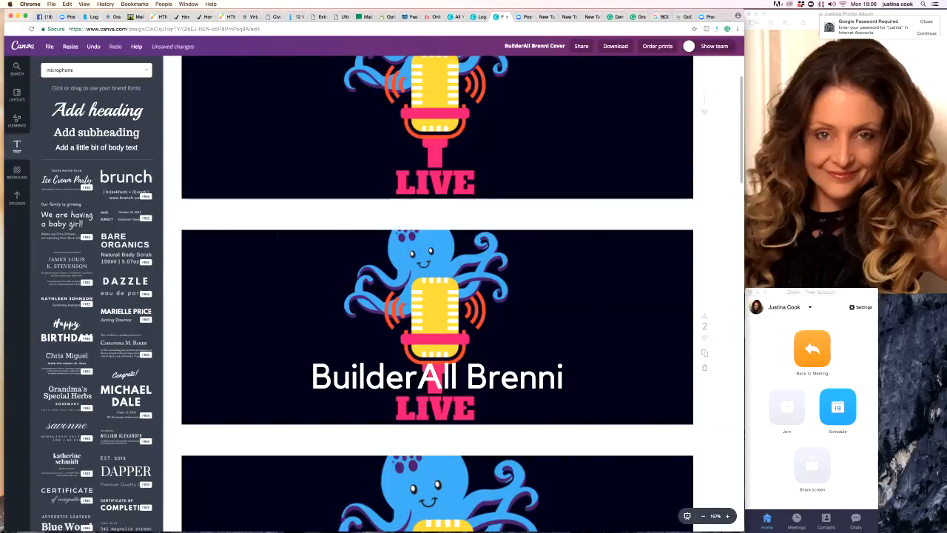
Compare the cover variations from the second cover to the fifth, including the swirl version and the circle-logo version
{"action": "scroll", "coordinate": [437, 296], "scroll_direction": "down", "scroll_amount": 5}
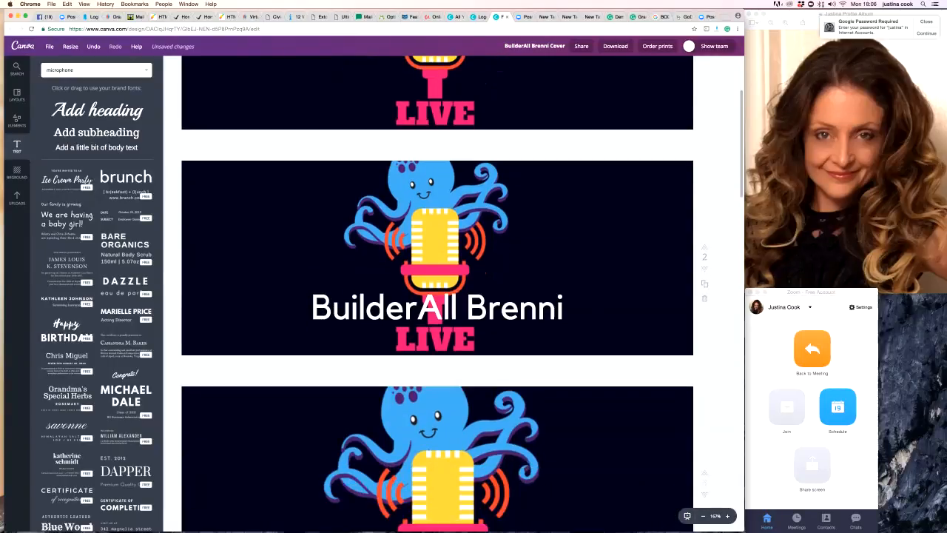
{"action": "scroll", "coordinate": [436, 296], "scroll_direction": "down", "scroll_amount": 3}
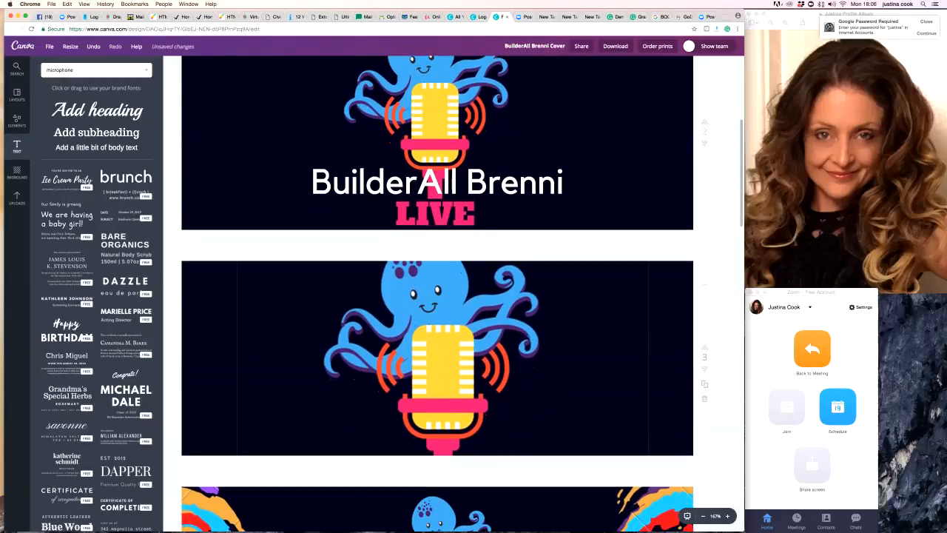
{"action": "scroll", "coordinate": [436, 296], "scroll_direction": "up", "scroll_amount": 6}
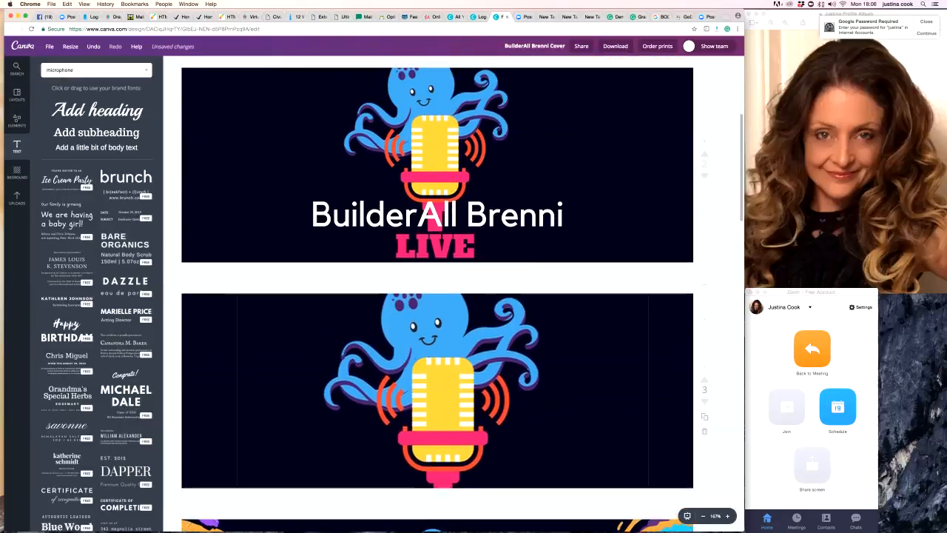
{"action": "scroll", "coordinate": [437, 296], "scroll_direction": "down", "scroll_amount": 5}
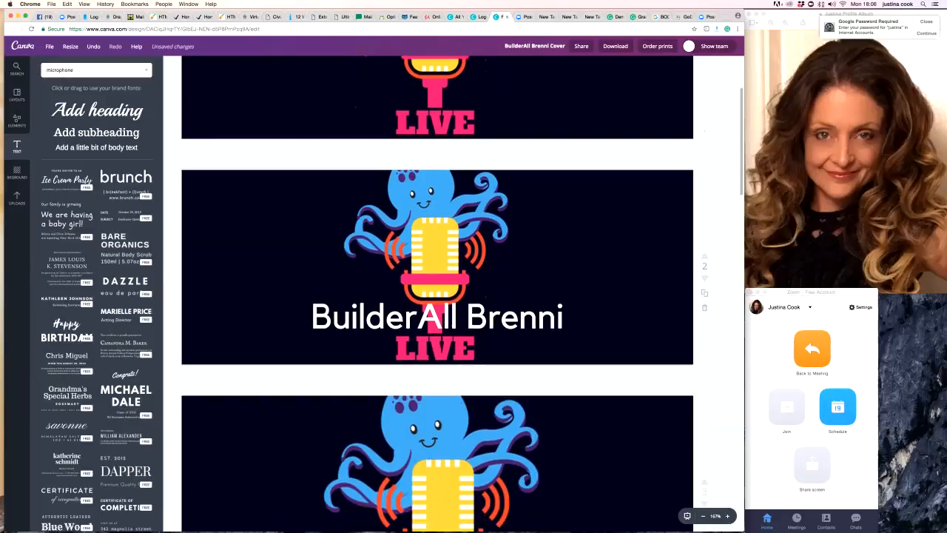
{"action": "scroll", "coordinate": [437, 296], "scroll_direction": "down", "scroll_amount": 6}
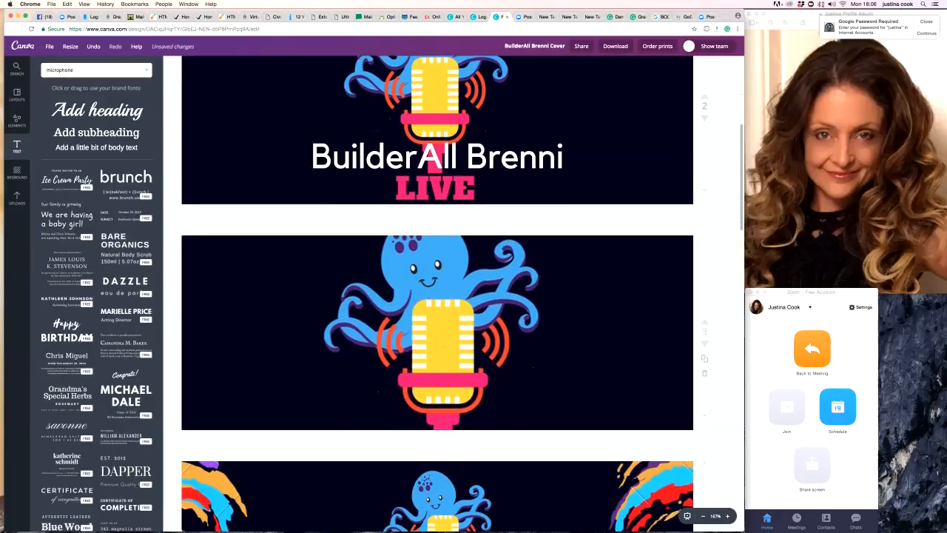
{"action": "scroll", "coordinate": [437, 296], "scroll_direction": "down", "scroll_amount": 4}
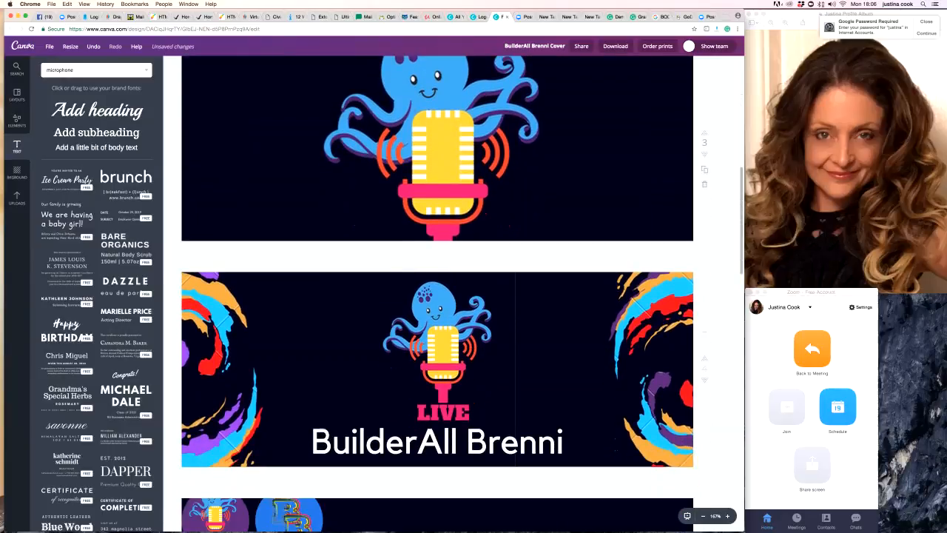
{"action": "scroll", "coordinate": [437, 296], "scroll_direction": "down", "scroll_amount": 3}
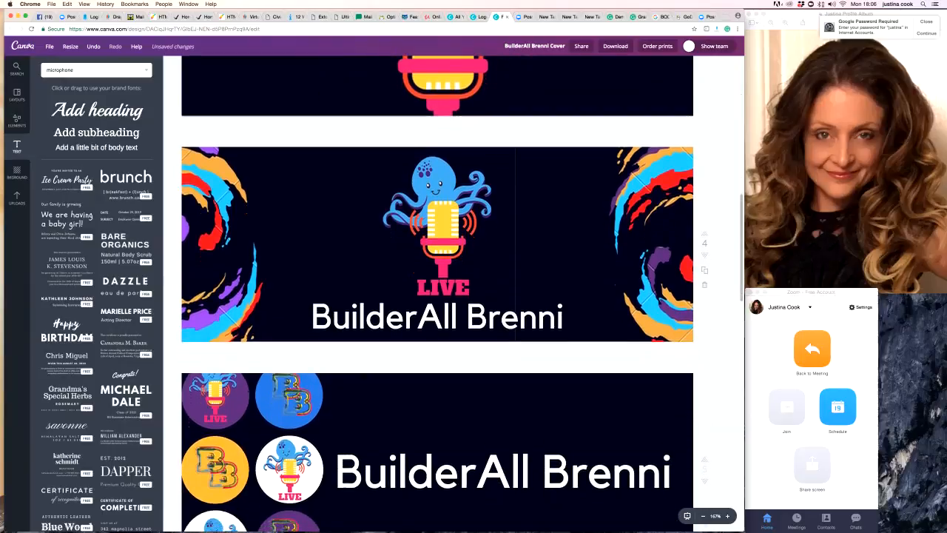
{"action": "scroll", "coordinate": [437, 296], "scroll_direction": "down", "scroll_amount": 1}
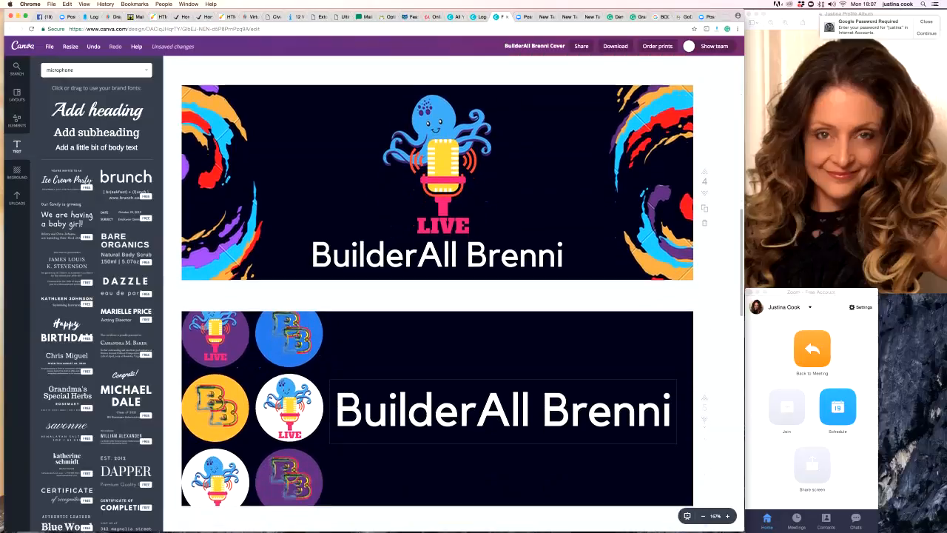
{"action": "scroll", "coordinate": [437, 296], "scroll_direction": "up", "scroll_amount": 1}
{"action": "scroll", "coordinate": [437, 296], "scroll_direction": "up", "scroll_amount": 1}
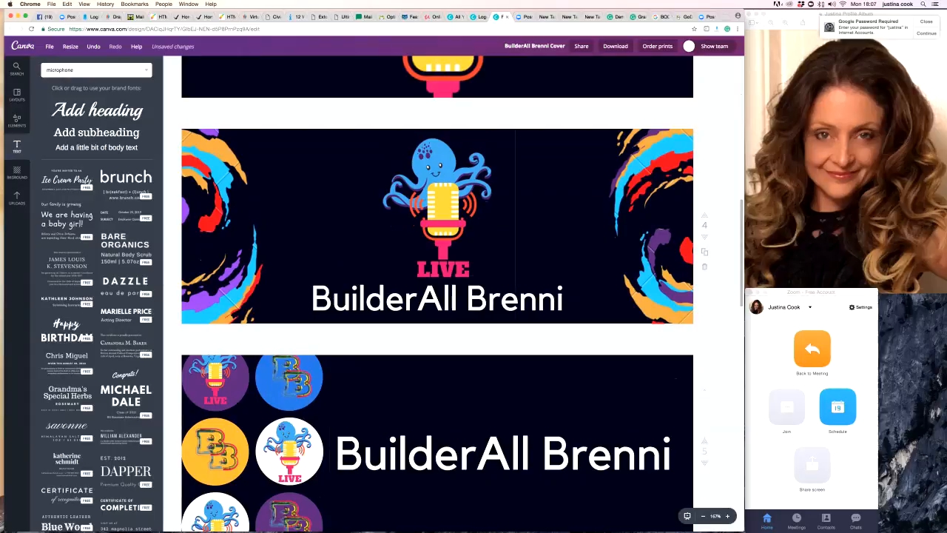
Slide the swirl graphic at the fourth cover's right edge inward and back, leaving it slightly further inward
{"action": "left_click", "coordinate": [642, 222]}
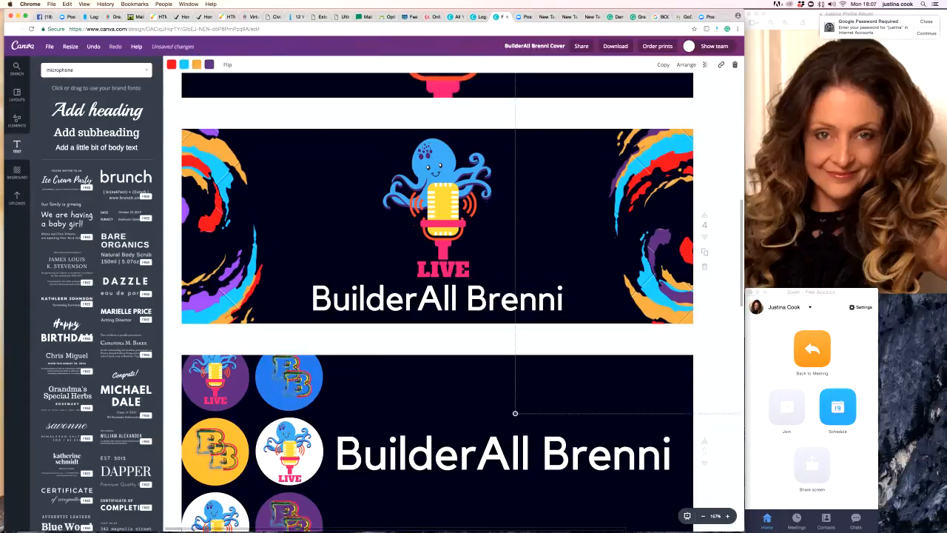
{"action": "scroll", "coordinate": [436, 296], "scroll_direction": "up", "scroll_amount": 3}
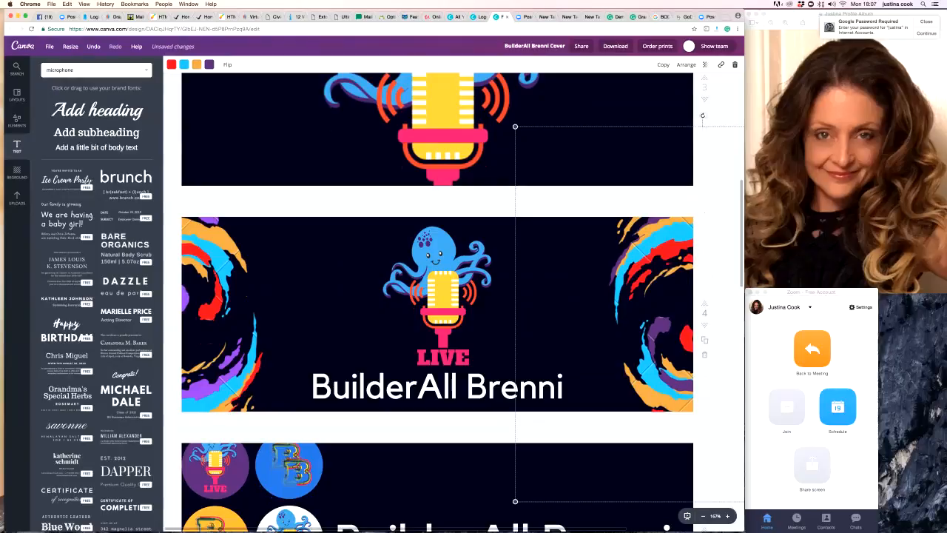
{"action": "mouse_move", "coordinate": [703, 115]}
{"action": "left_mouse_down"}
{"action": "mouse_move", "coordinate": [554, 111]}
{"action": "mouse_move", "coordinate": [618, 114]}
{"action": "left_mouse_up"}
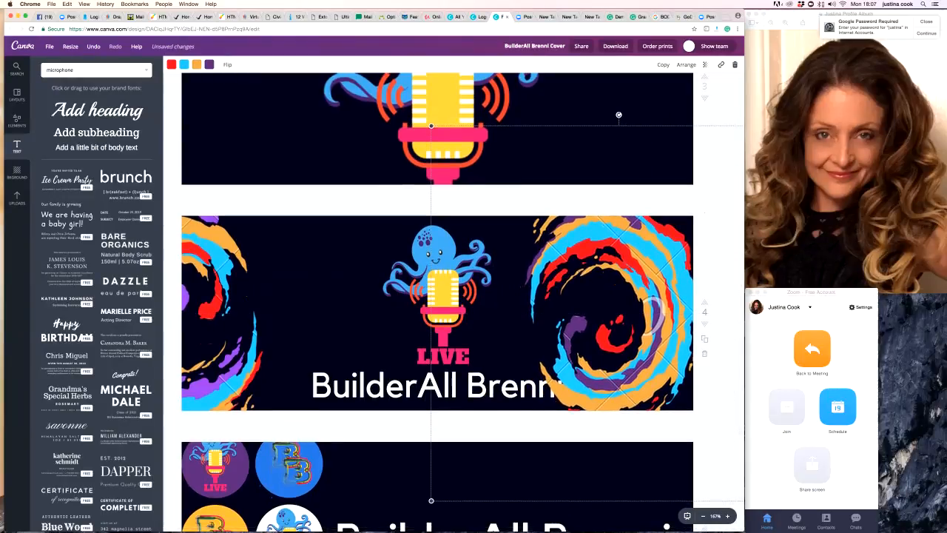
{"action": "left_click_drag", "start_coordinate": [618, 114], "coordinate": [702, 115]}
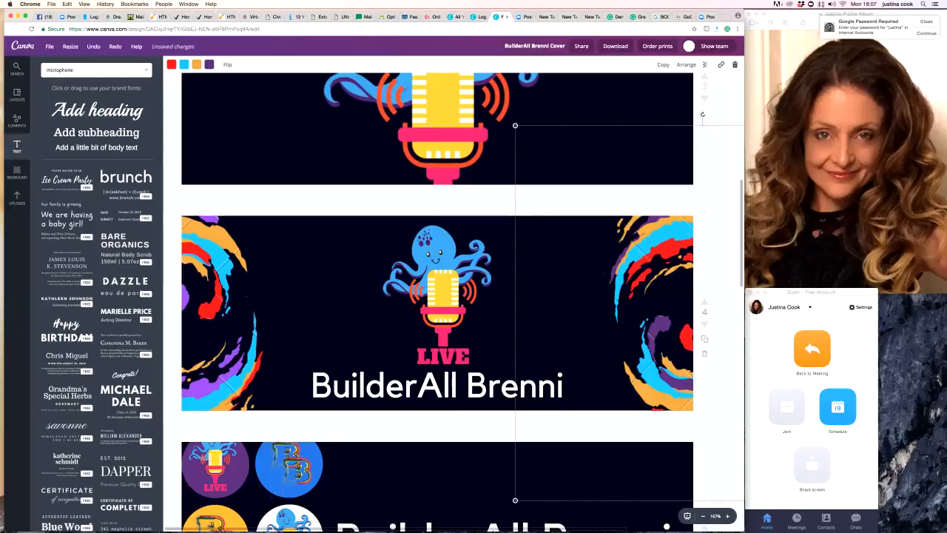
{"action": "scroll", "coordinate": [704, 213], "scroll_direction": "right", "scroll_amount": 1}
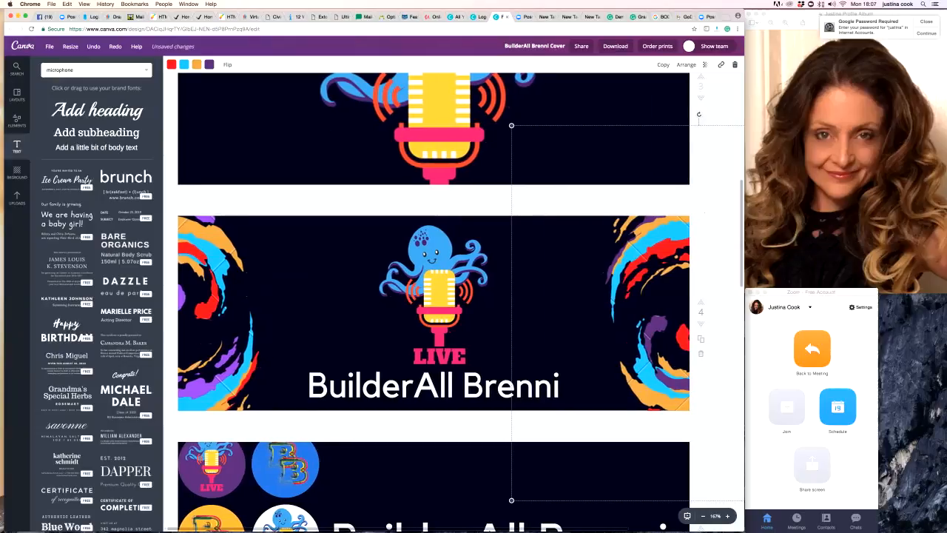
{"action": "left_click_drag", "start_coordinate": [698, 115], "coordinate": [691, 115]}
{"action": "left_click", "coordinate": [709, 118]}
Examine the lettering in the fifth cover's blue circle and the remaining variations through the "How bad do you want it?" cover
{"action": "scroll", "coordinate": [704, 213], "scroll_direction": "down", "scroll_amount": 2}
{"action": "scroll", "coordinate": [437, 296], "scroll_direction": "down", "scroll_amount": 3}
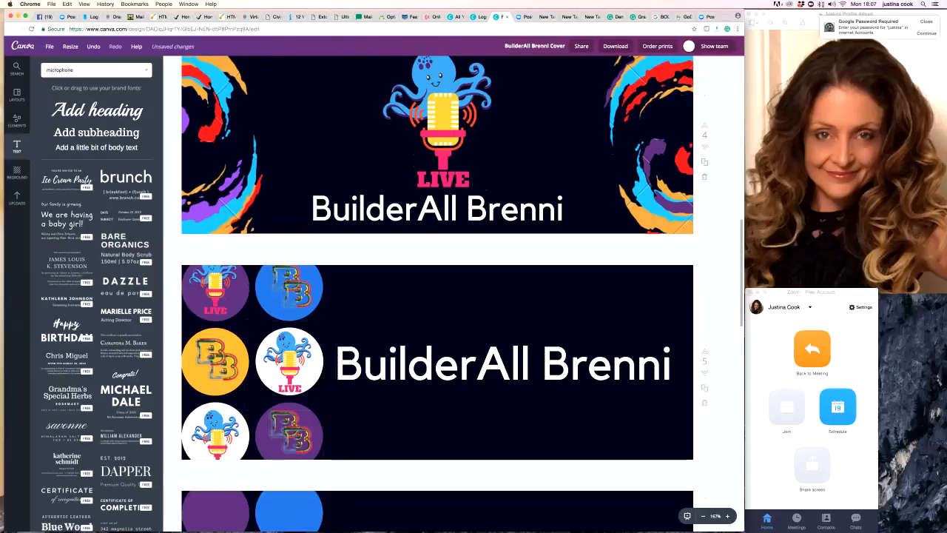
{"action": "left_click", "coordinate": [297, 294]}
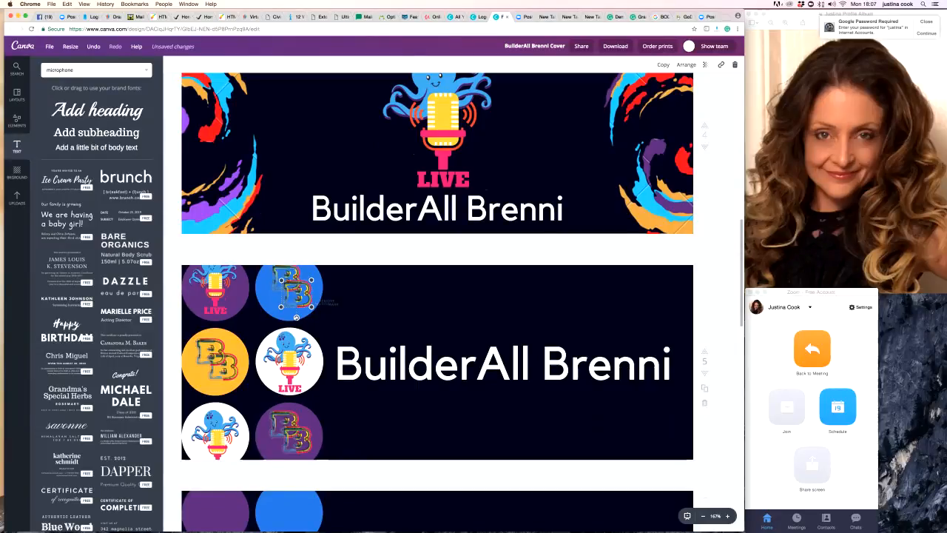
{"action": "scroll", "coordinate": [437, 302], "scroll_direction": "down", "scroll_amount": 3}
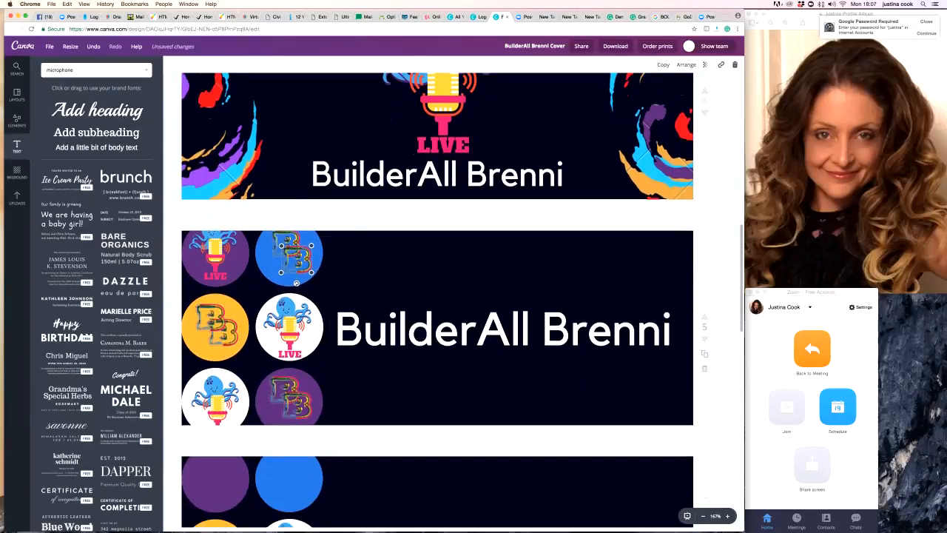
{"action": "scroll", "coordinate": [437, 302], "scroll_direction": "down", "scroll_amount": 6}
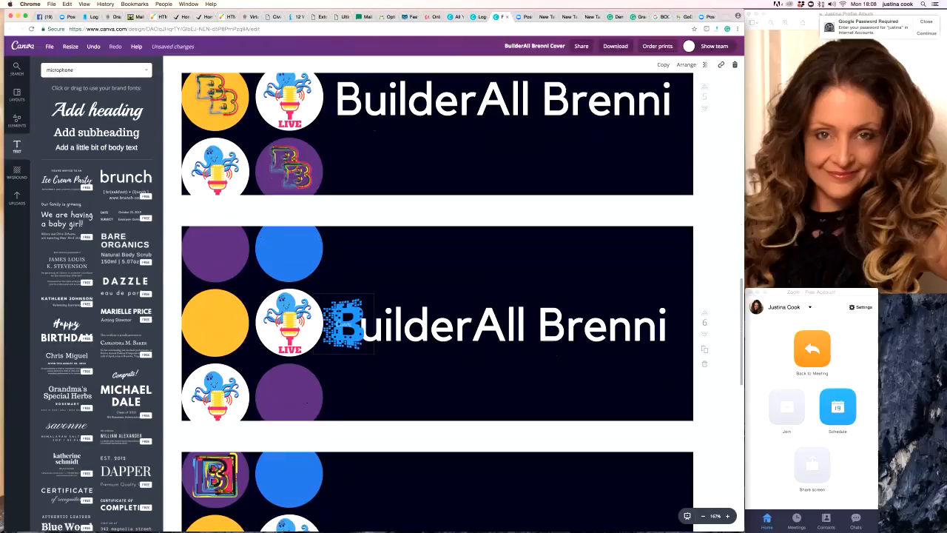
{"action": "scroll", "coordinate": [437, 302], "scroll_direction": "down", "scroll_amount": 5}
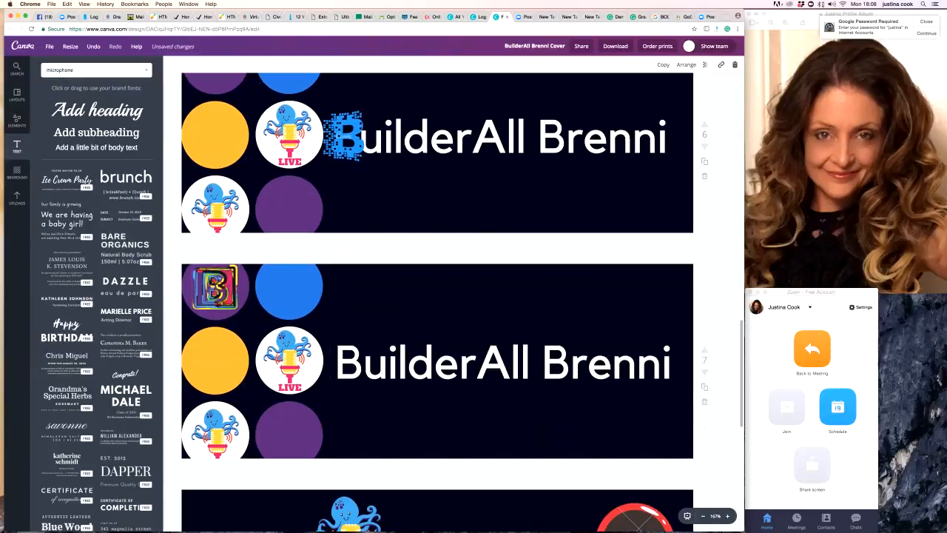
{"action": "scroll", "coordinate": [436, 302], "scroll_direction": "down", "scroll_amount": 4}
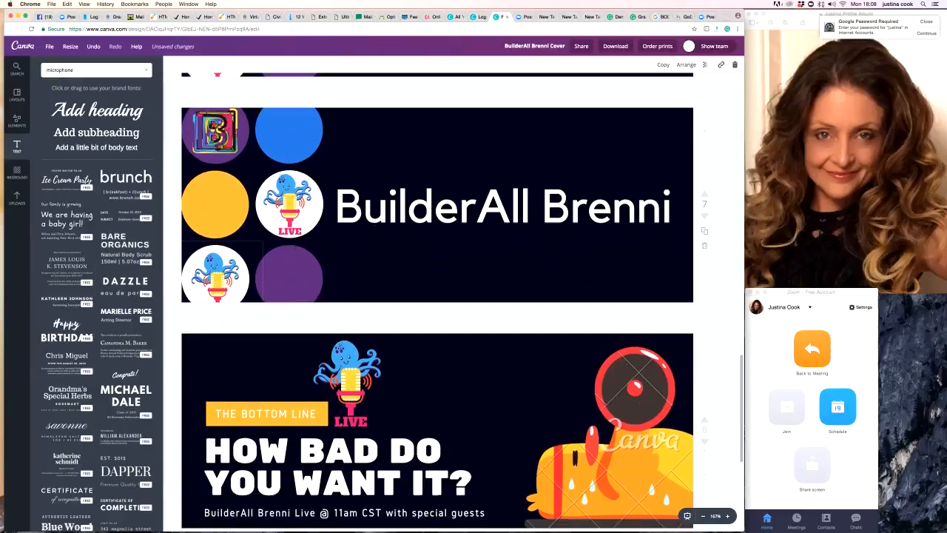
Compare the eighth and ninth "How bad do you want it?" covers, including their banner wording and the BuilderAll Brenni Live line
{"action": "scroll", "coordinate": [437, 302], "scroll_direction": "down", "scroll_amount": 3}
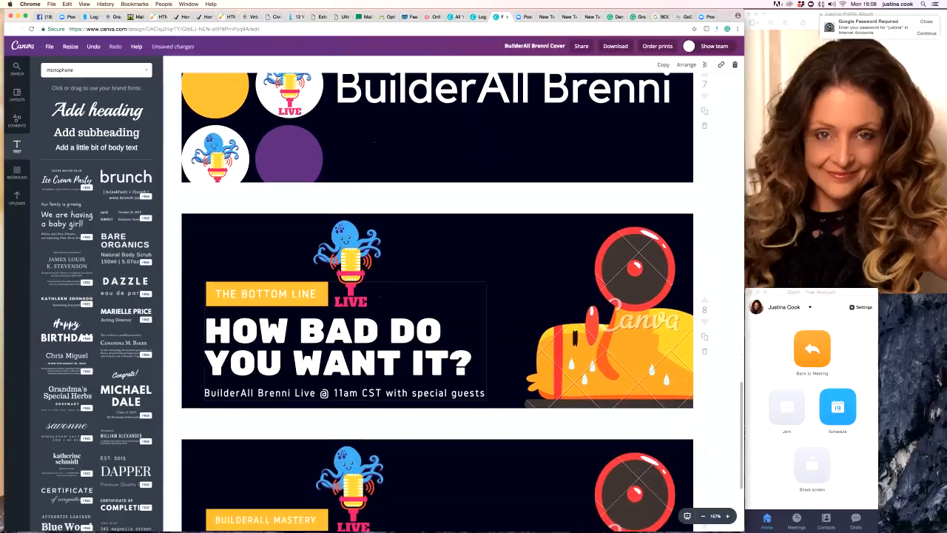
{"action": "scroll", "coordinate": [436, 302], "scroll_direction": "down", "scroll_amount": 1}
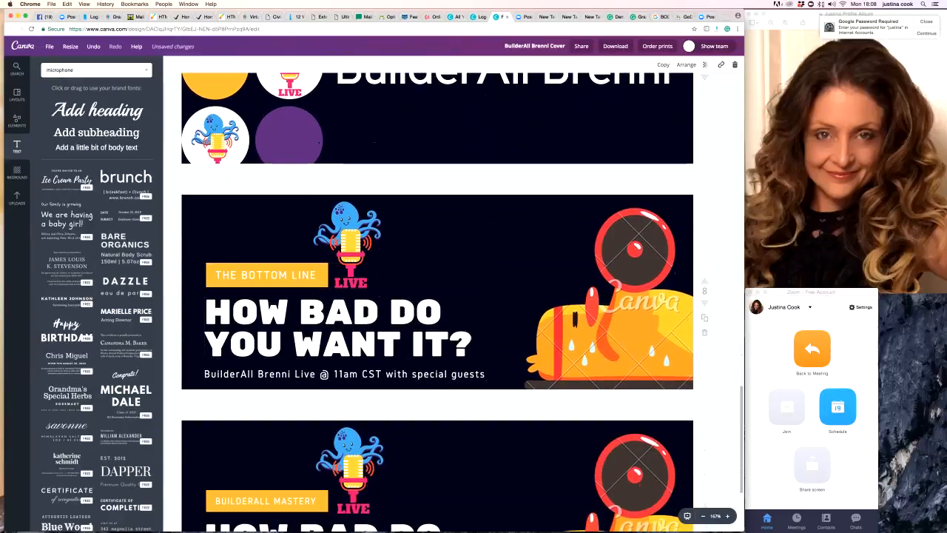
{"action": "scroll", "coordinate": [437, 302], "scroll_direction": "down", "scroll_amount": 2}
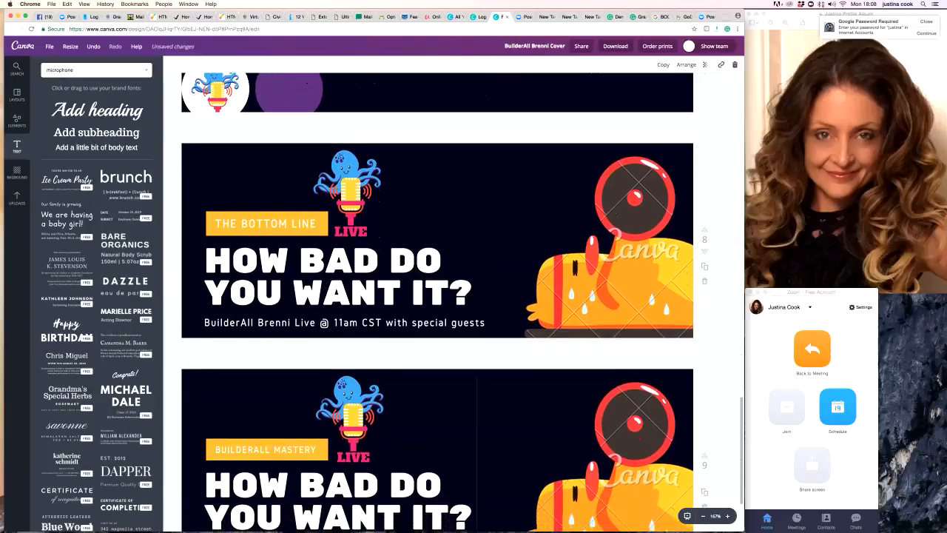
{"action": "scroll", "coordinate": [437, 302], "scroll_direction": "down", "scroll_amount": 2}
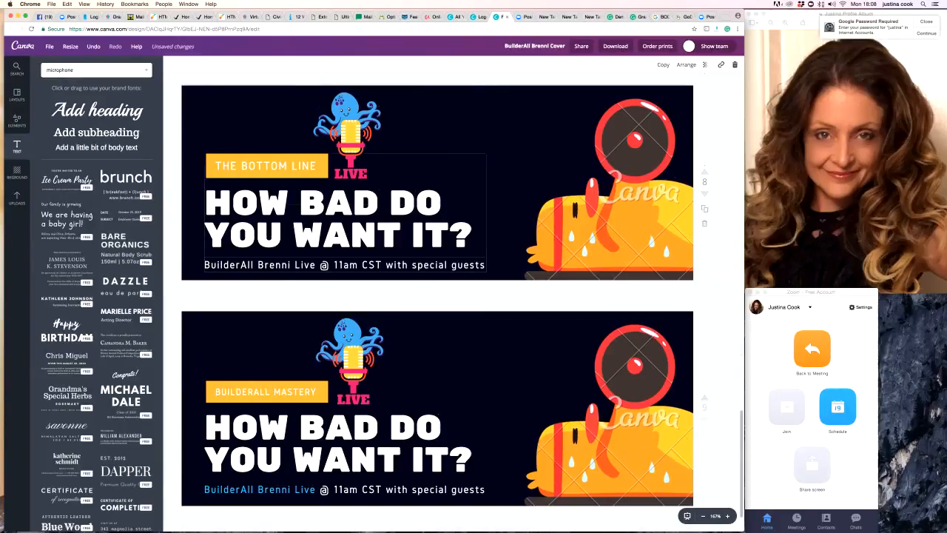
{"action": "left_click", "coordinate": [206, 265]}
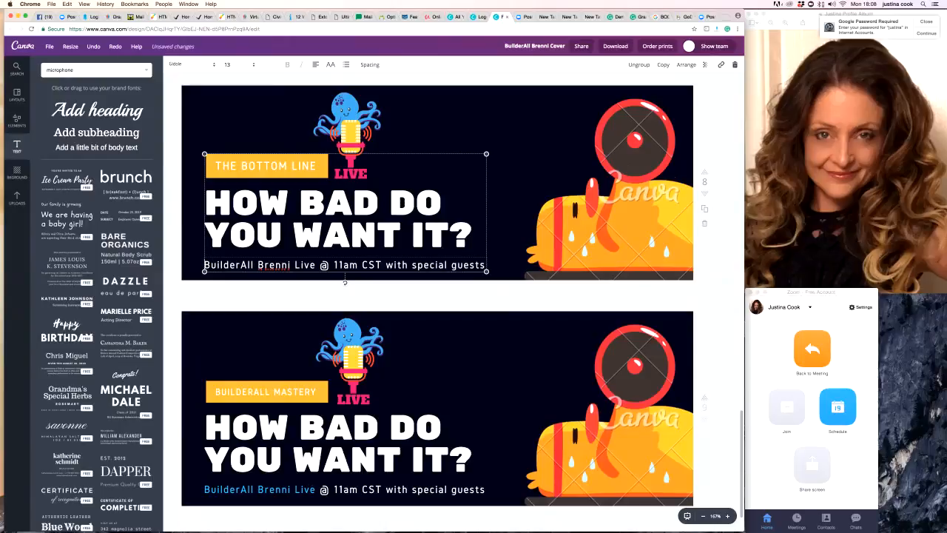
{"action": "scroll", "coordinate": [437, 296], "scroll_direction": "down", "scroll_amount": 2}
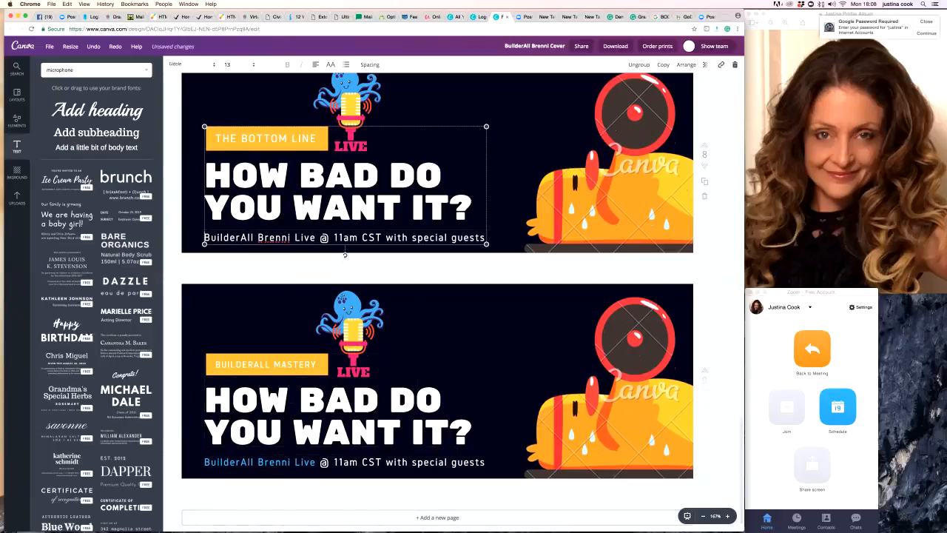
{"action": "left_click", "coordinate": [477, 225]}
{"action": "scroll", "coordinate": [453, 296], "scroll_direction": "right", "scroll_amount": 1}
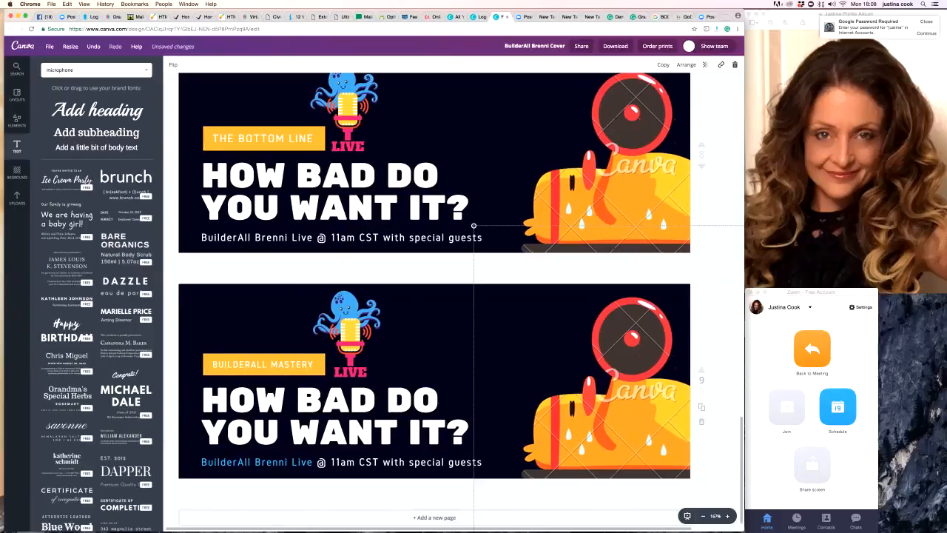
{"action": "left_click", "coordinate": [473, 494]}
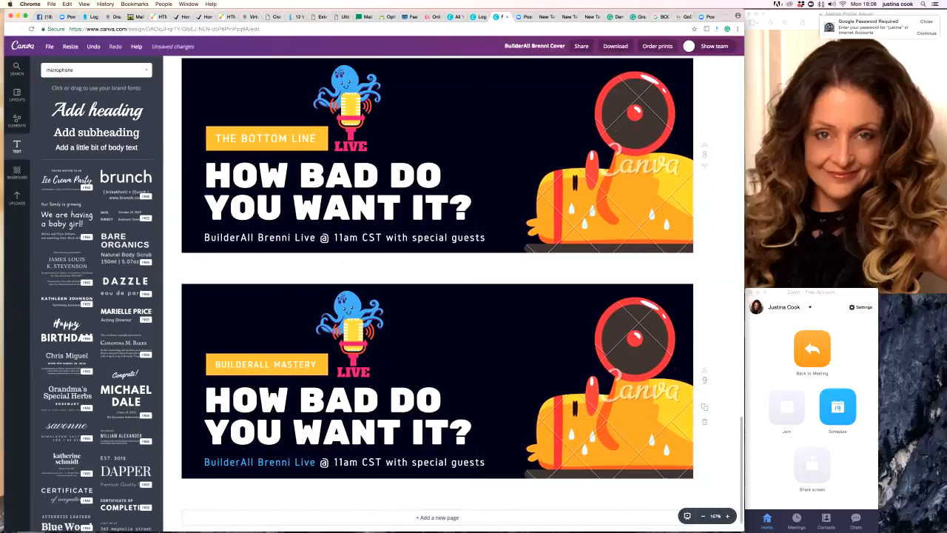
Check the file types offered for download and download only page 1 of the cover design as a PNG
{"action": "scroll", "coordinate": [437, 281], "scroll_direction": "up", "scroll_amount": 1}
{"action": "scroll", "coordinate": [438, 296], "scroll_direction": "up", "scroll_amount": 15}
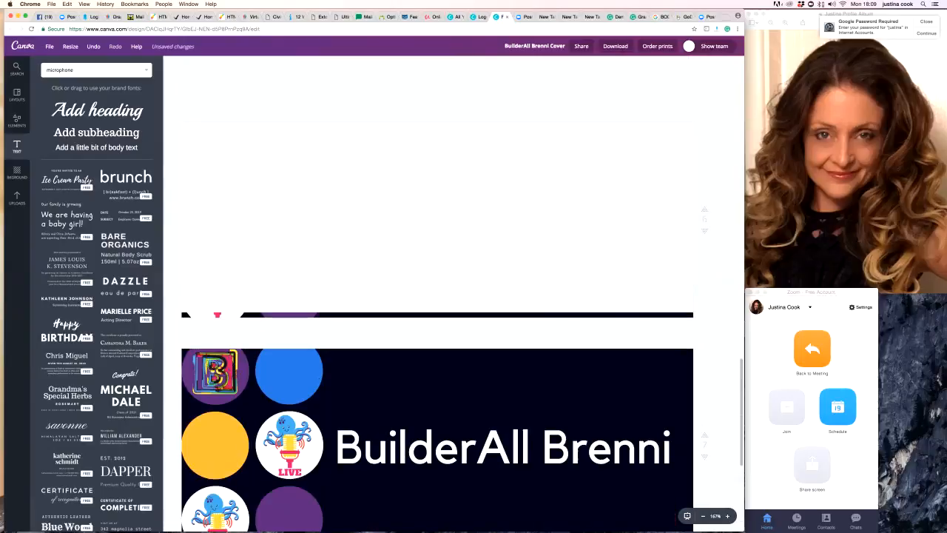
{"action": "scroll", "coordinate": [438, 355], "scroll_direction": "up", "scroll_amount": 5}
{"action": "scroll", "coordinate": [438, 355], "scroll_direction": "down", "scroll_amount": 2}
{"action": "scroll", "coordinate": [437, 296], "scroll_direction": "up", "scroll_amount": 5}
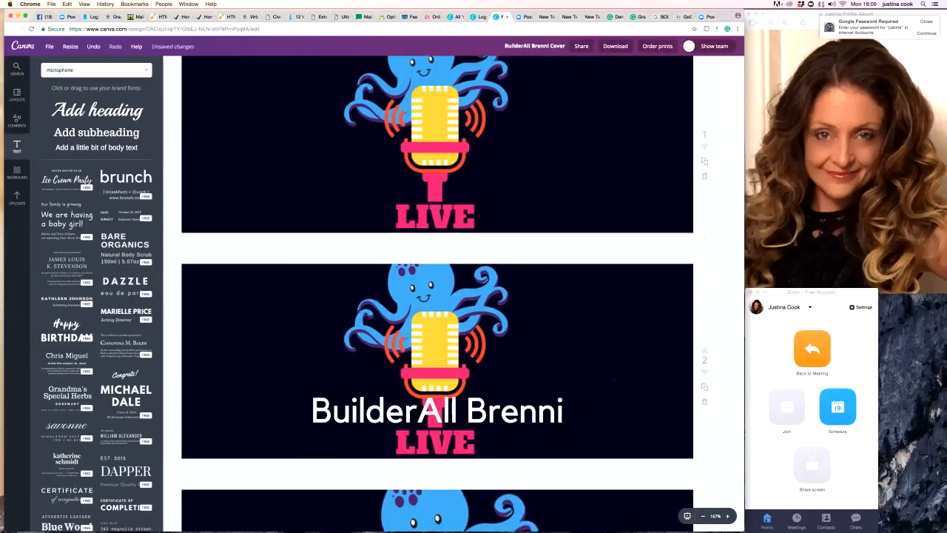
{"action": "left_click", "coordinate": [616, 46]}
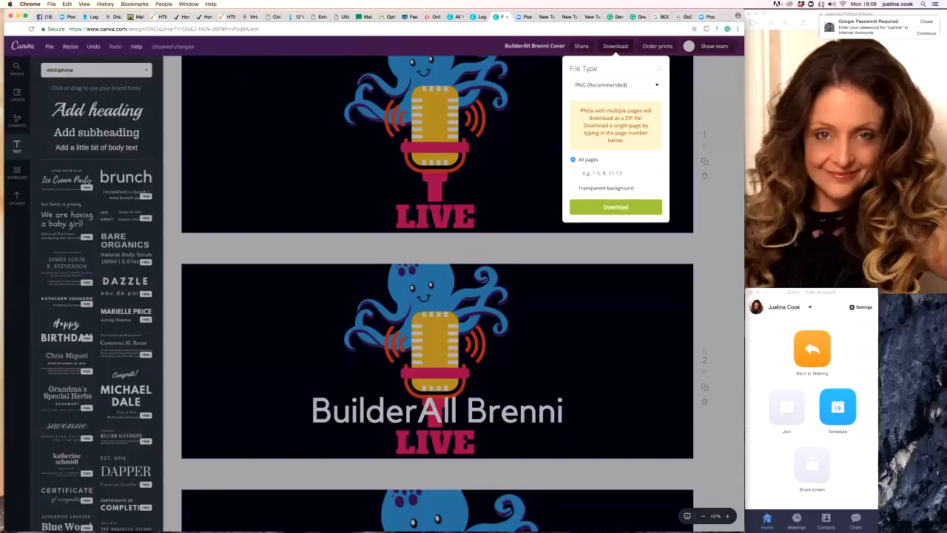
{"action": "left_click", "coordinate": [616, 85]}
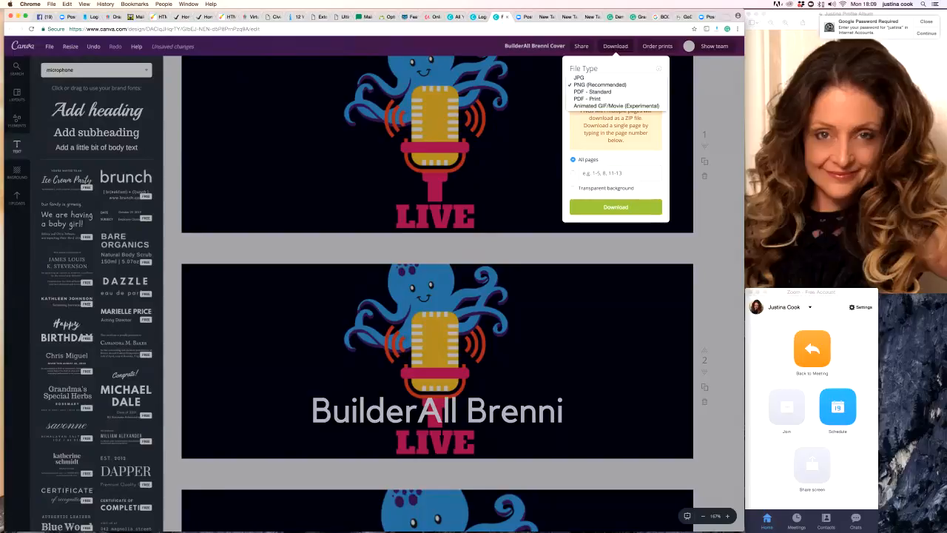
{"action": "key", "text": "Escape"}
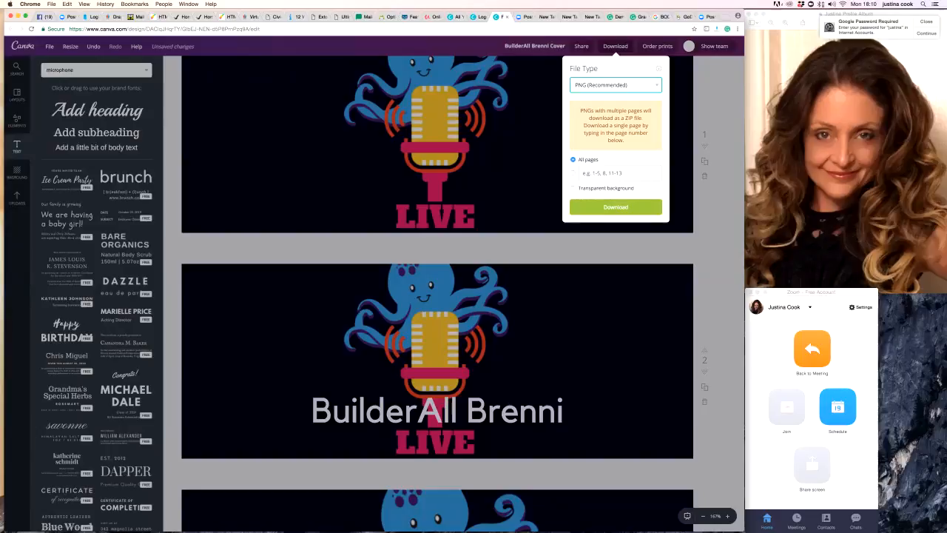
{"action": "left_click", "coordinate": [620, 173]}
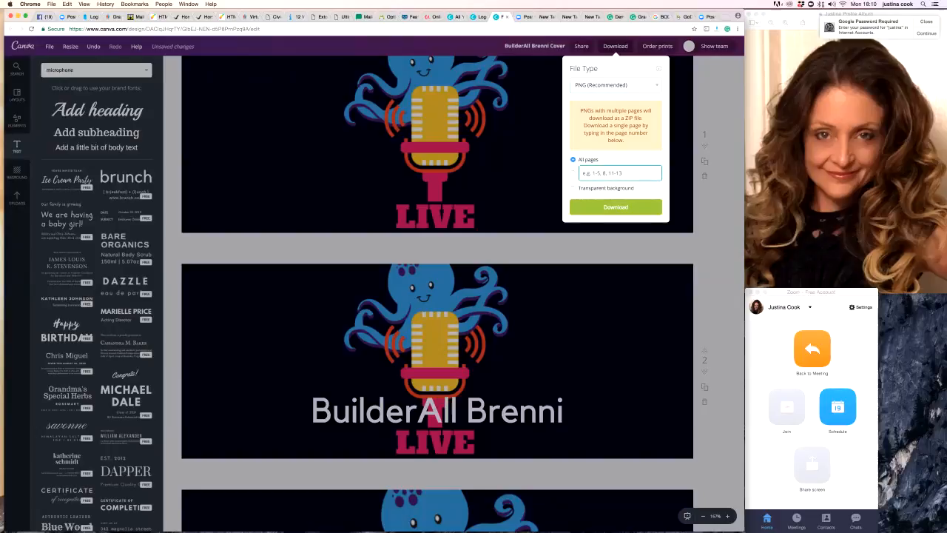
{"action": "type", "text": "1"}
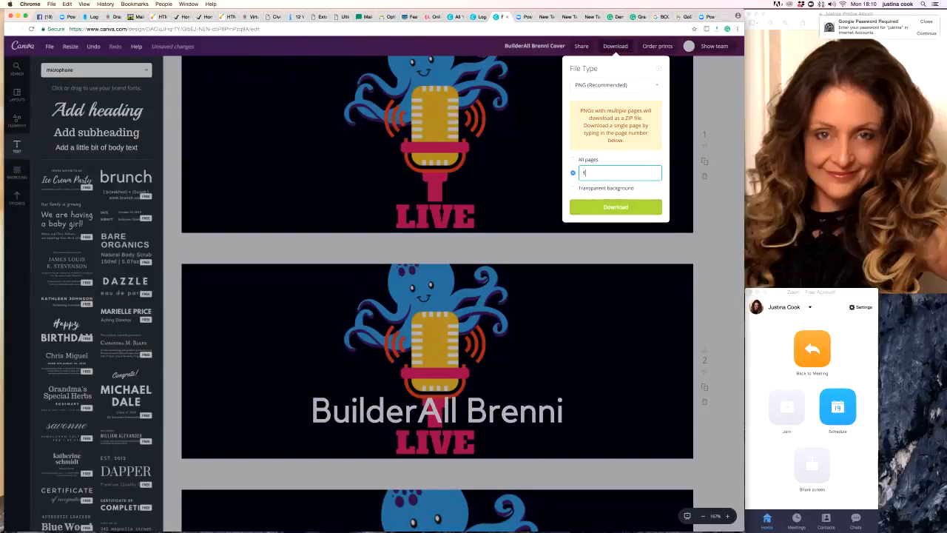
{"action": "key", "text": "Return"}
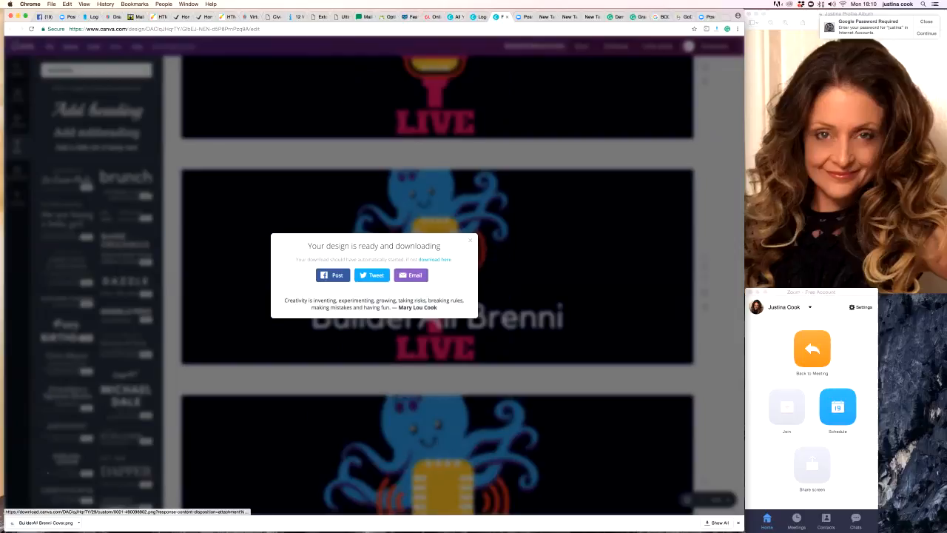
Try to download the eighth cover, with the duck graphic and "The Bottom Line" banner, as a single-page PNG
{"action": "scroll", "coordinate": [472, 259], "scroll_direction": "down", "scroll_amount": 3}
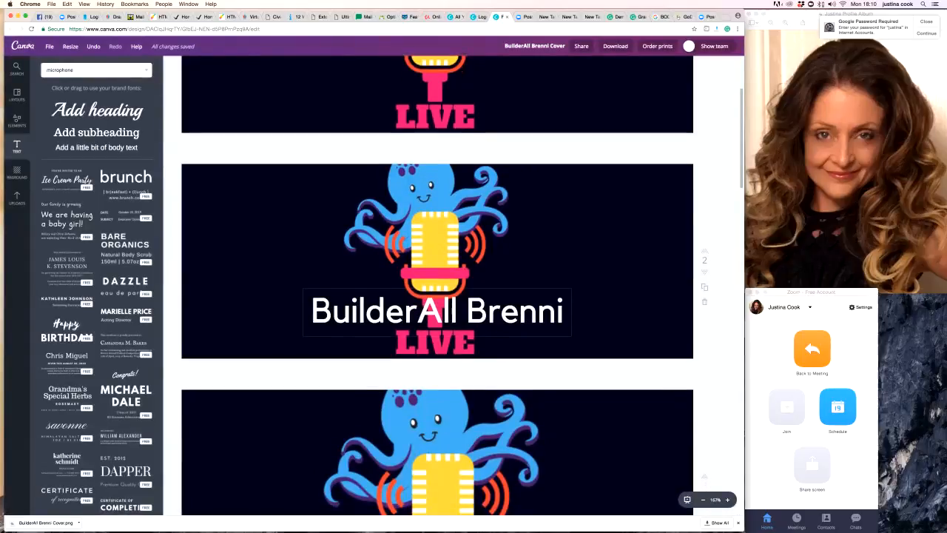
{"action": "scroll", "coordinate": [437, 285], "scroll_direction": "down", "scroll_amount": 6}
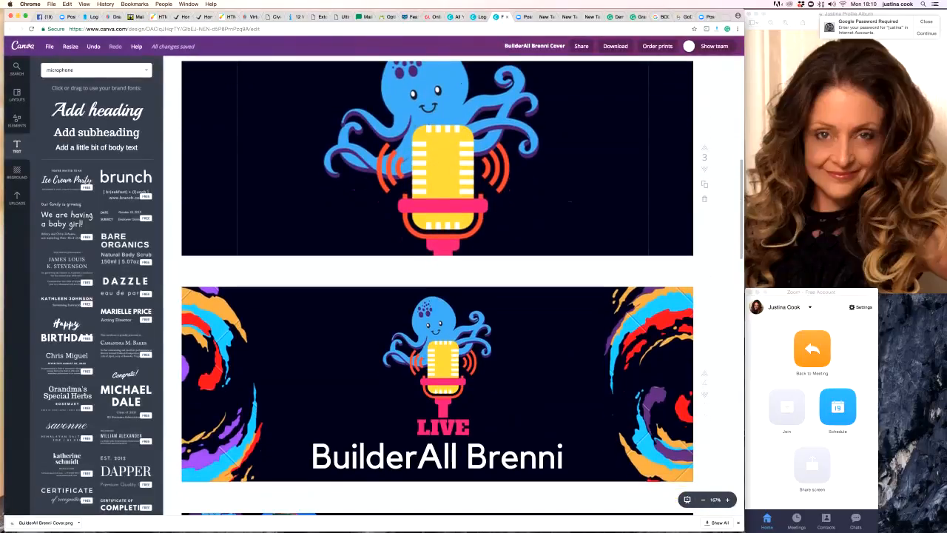
{"action": "scroll", "coordinate": [437, 285], "scroll_direction": "down", "scroll_amount": 3}
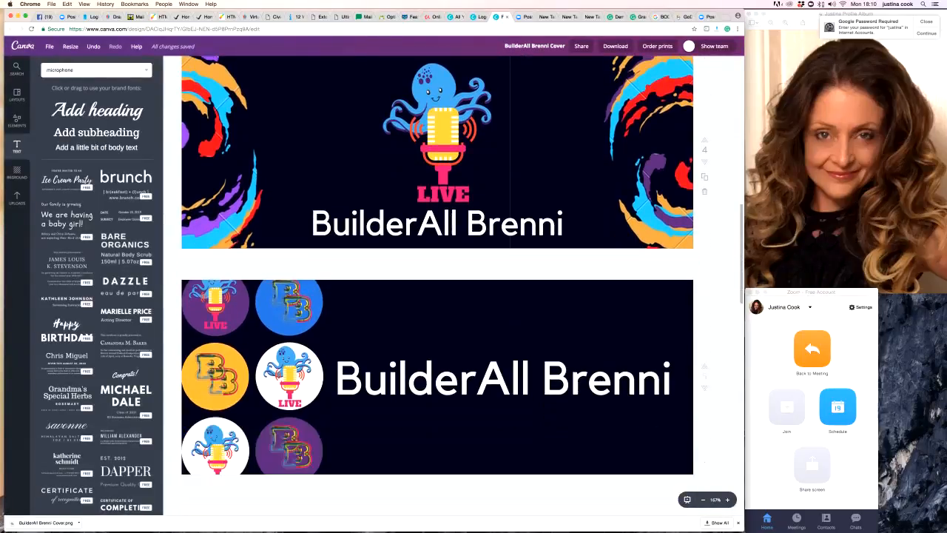
{"action": "scroll", "coordinate": [438, 285], "scroll_direction": "up", "scroll_amount": 1}
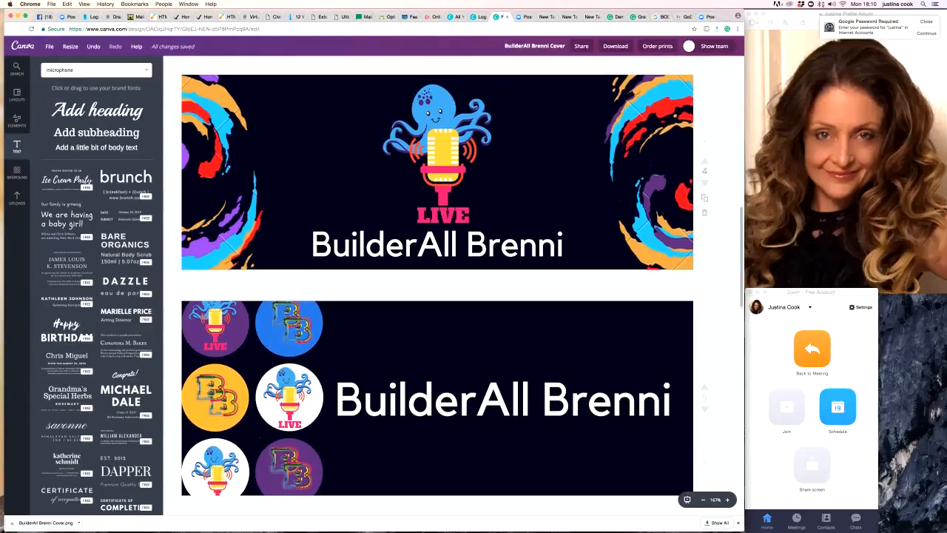
{"action": "scroll", "coordinate": [438, 285], "scroll_direction": "down", "scroll_amount": 8}
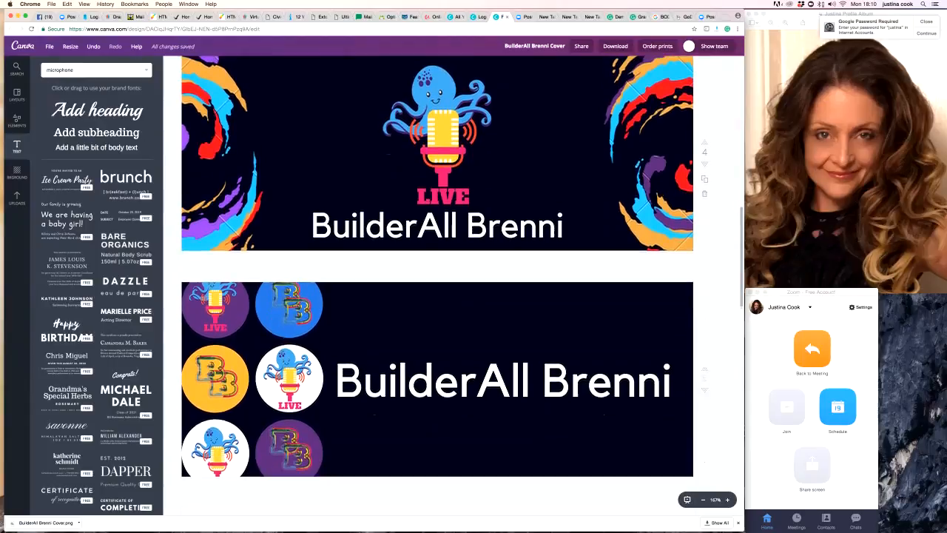
{"action": "scroll", "coordinate": [438, 285], "scroll_direction": "down", "scroll_amount": 7}
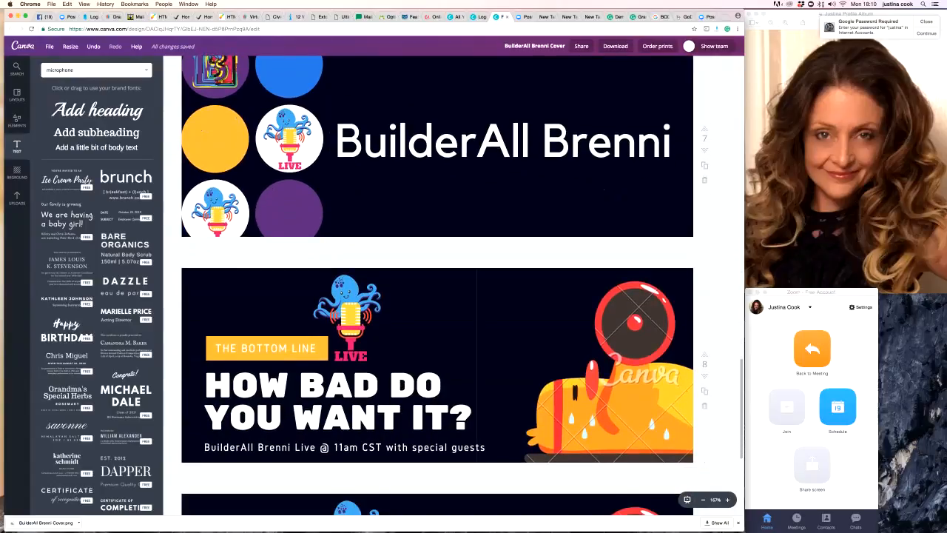
{"action": "left_click", "coordinate": [607, 362]}
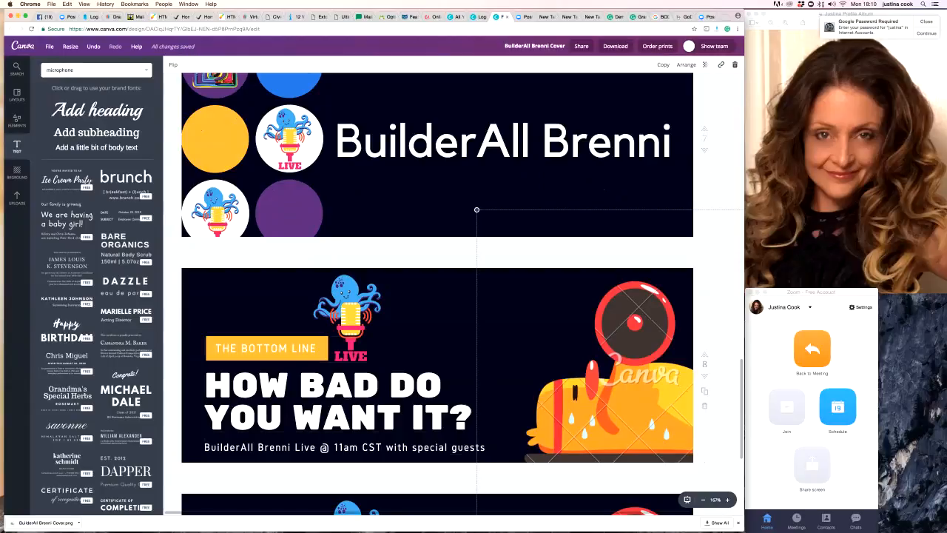
{"action": "left_click", "coordinate": [615, 46]}
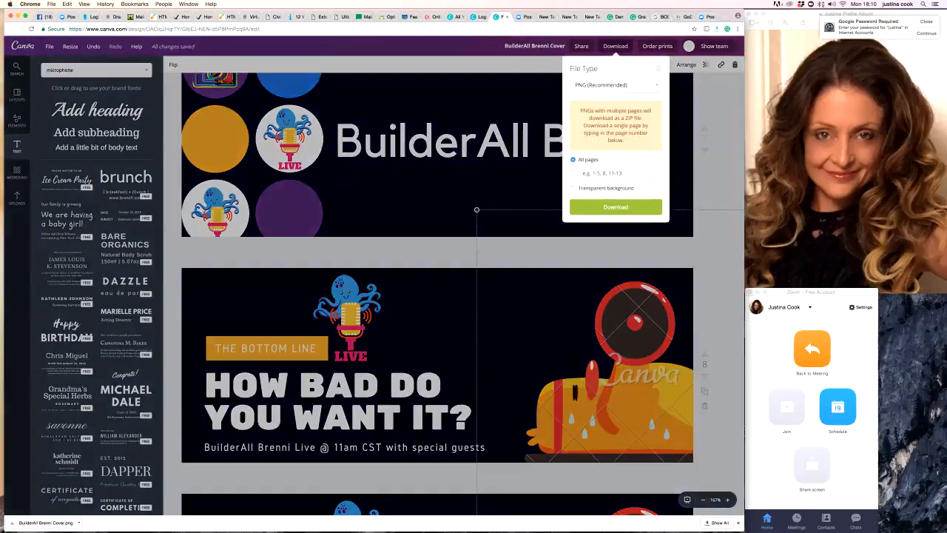
{"action": "left_click", "coordinate": [620, 173]}
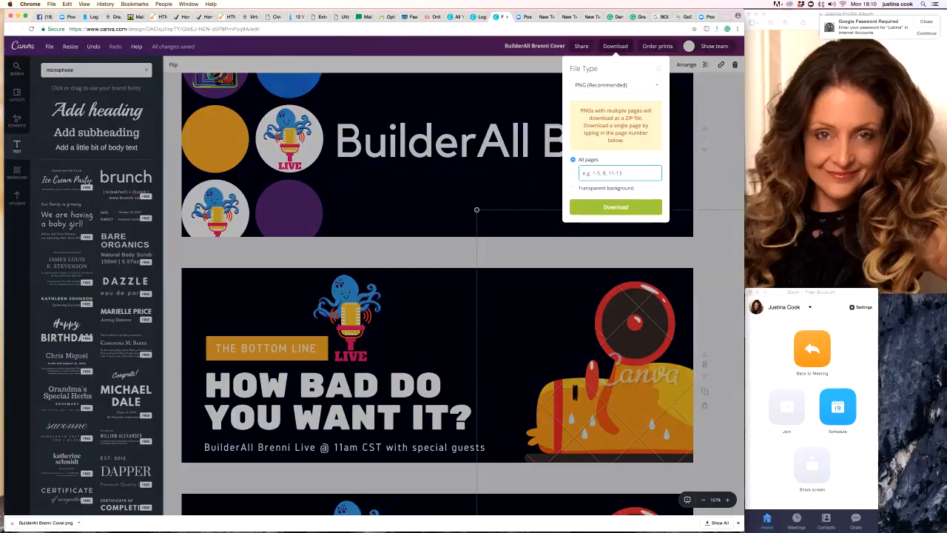
{"action": "type", "text": "1"}
{"action": "left_click", "coordinate": [615, 206]}
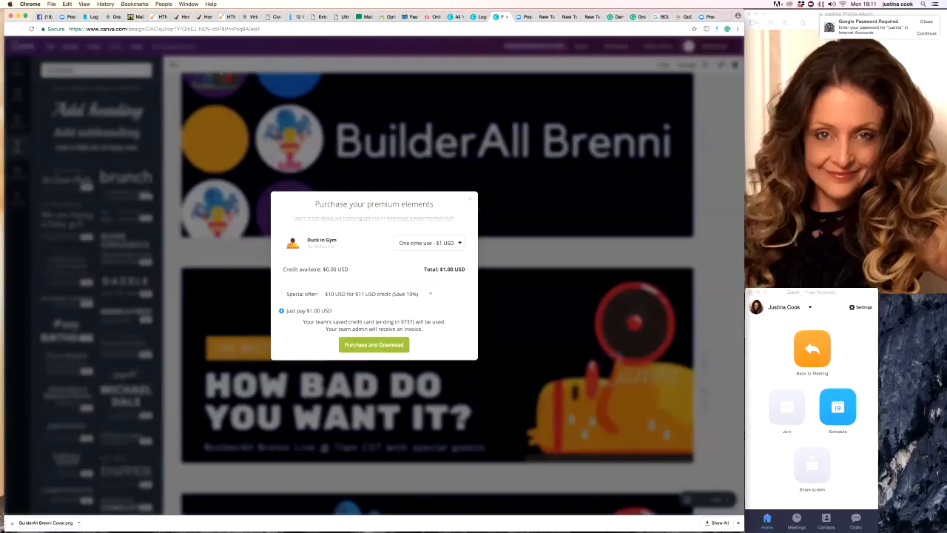
Review the one-time, multi-use and extended licence options for the Duck in Gym graphic and leave the purchase without buying
{"action": "left_click", "coordinate": [429, 242]}
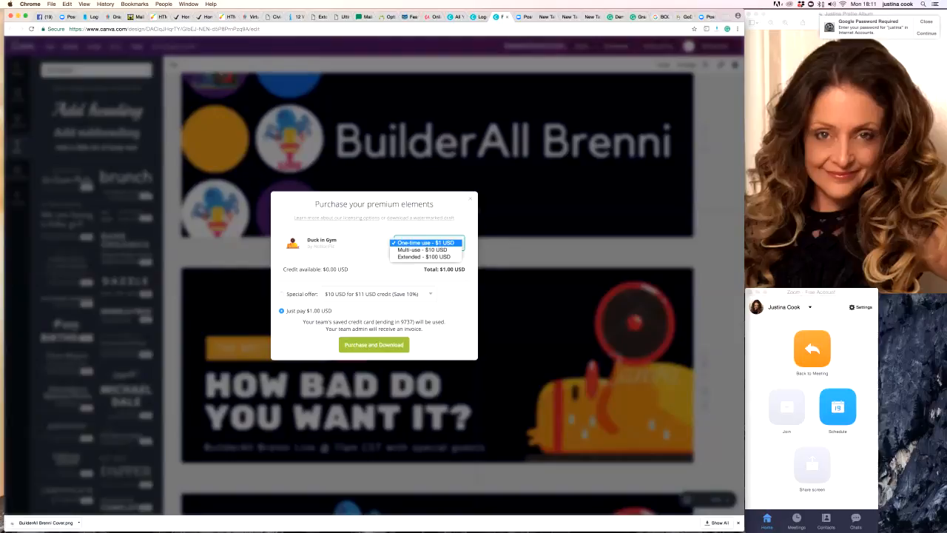
{"action": "key", "text": "Down"}
{"action": "key", "text": "Down"}
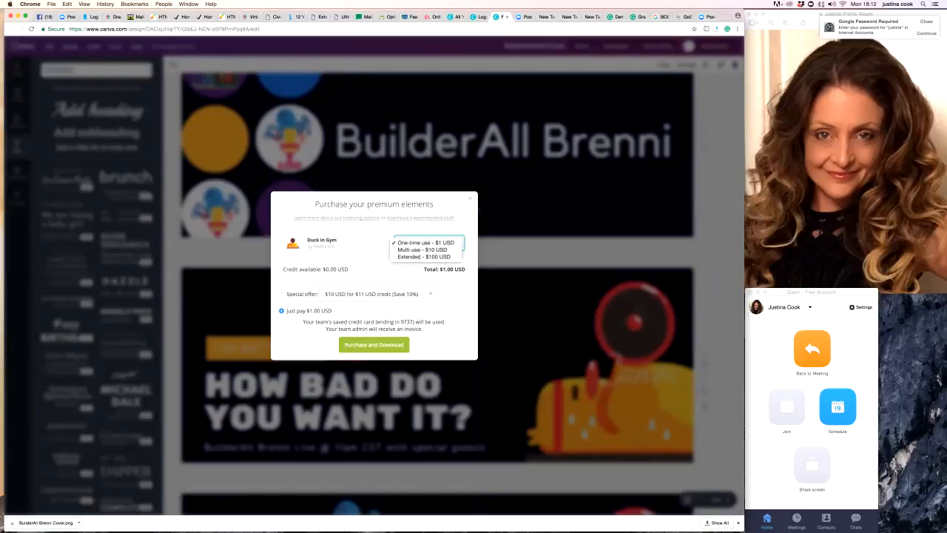
{"action": "key", "text": "Escape"}
{"action": "left_click", "coordinate": [336, 218]}
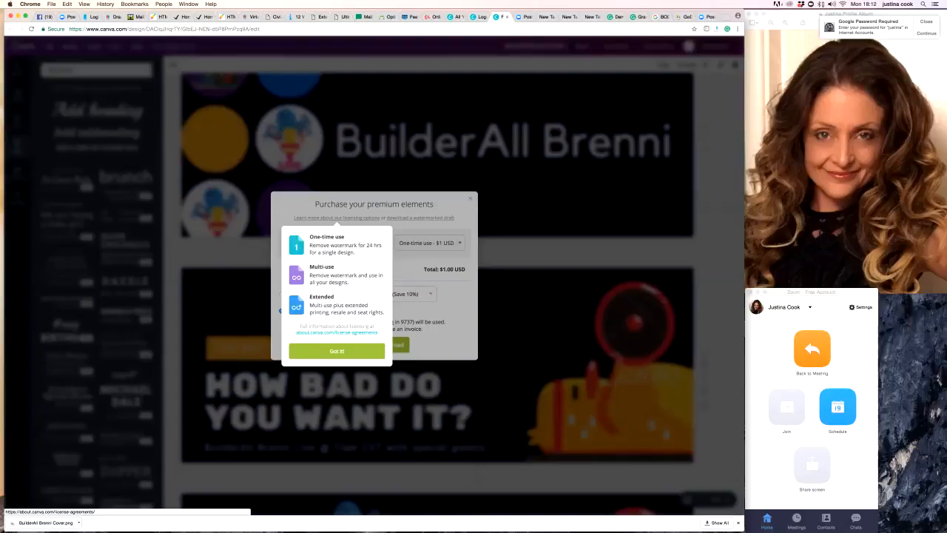
{"action": "left_click", "coordinate": [337, 352]}
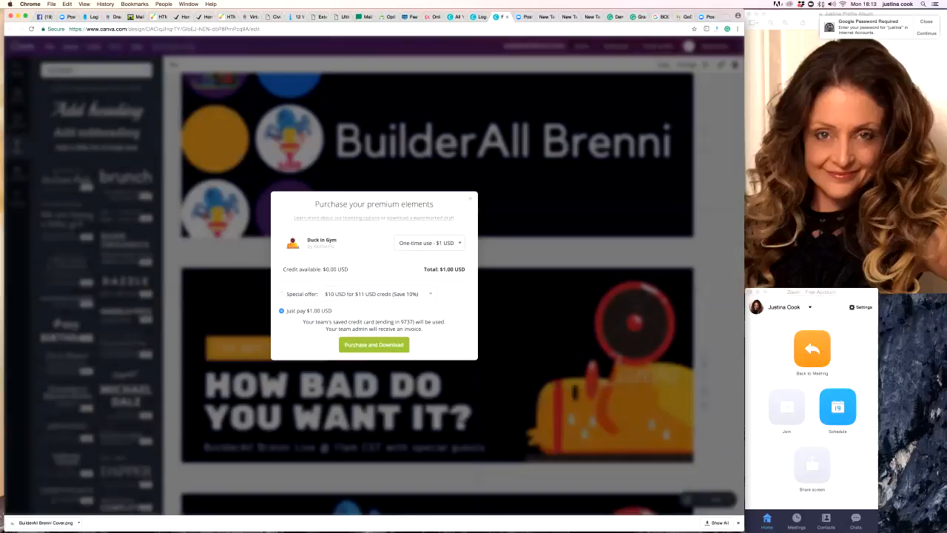
{"action": "left_click", "coordinate": [470, 198]}
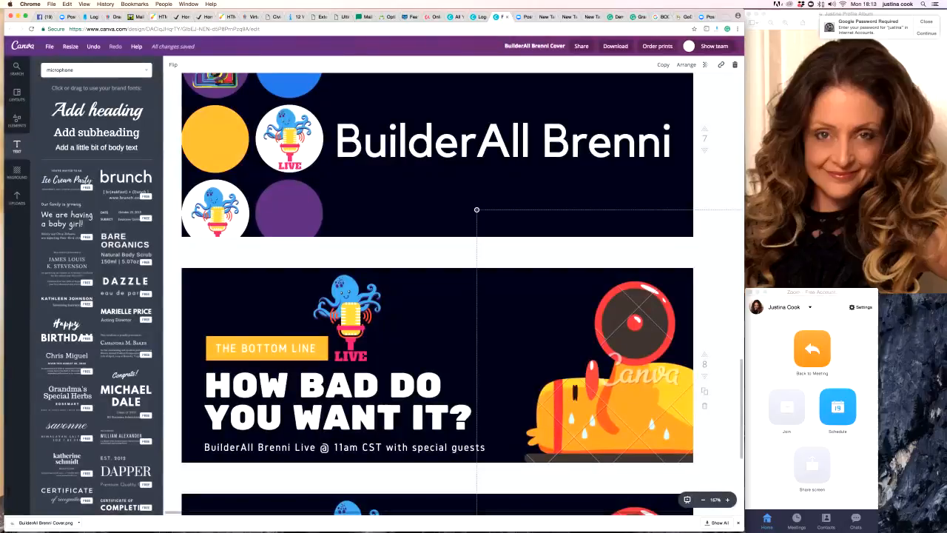
Examine the colour palettes and background patterns available for the eighth cover's background, and return to the second cover
{"action": "left_click", "coordinate": [437, 314]}
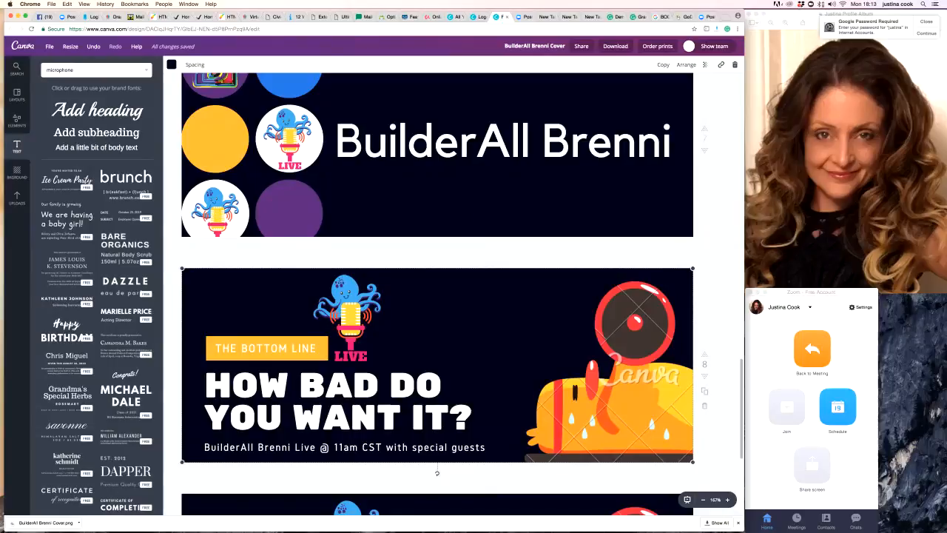
{"action": "scroll", "coordinate": [437, 315], "scroll_direction": "down", "scroll_amount": 1}
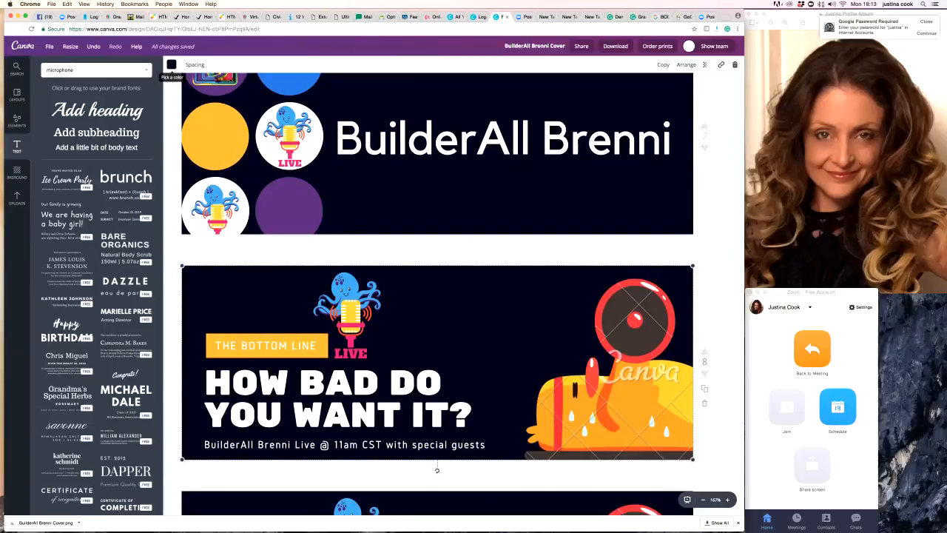
{"action": "left_click", "coordinate": [171, 65]}
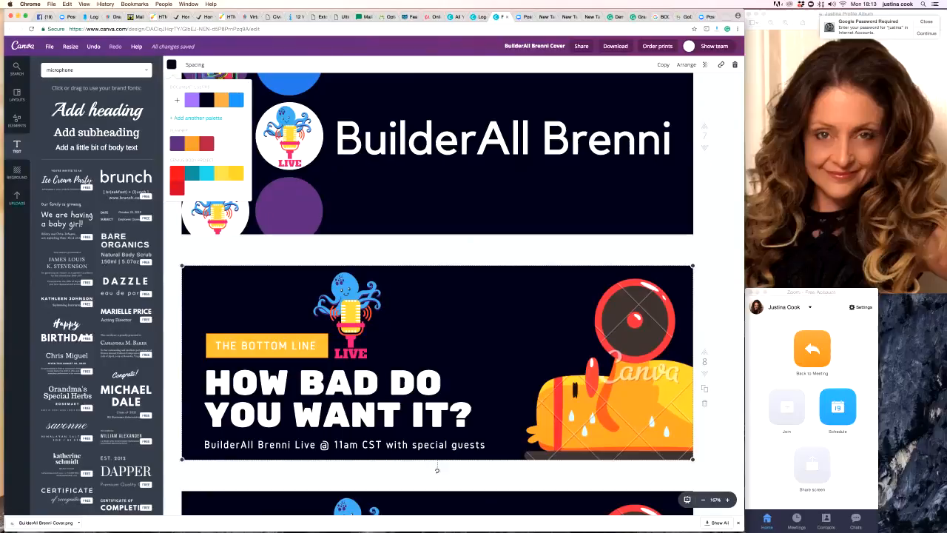
{"action": "left_click", "coordinate": [17, 172]}
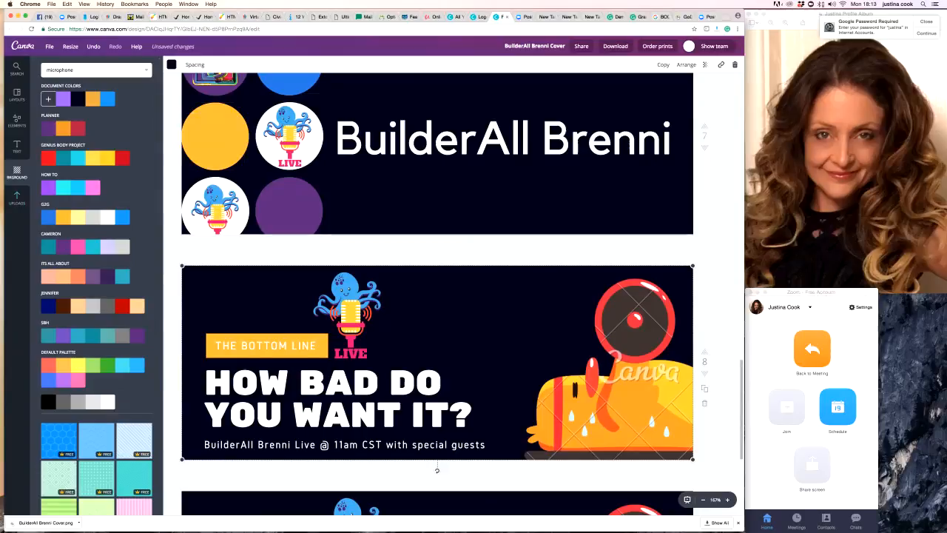
{"action": "scroll", "coordinate": [437, 470], "scroll_direction": "up", "scroll_amount": 3}
{"action": "scroll", "coordinate": [436, 296], "scroll_direction": "up", "scroll_amount": 5}
{"action": "scroll", "coordinate": [436, 296], "scroll_direction": "up", "scroll_amount": 15}
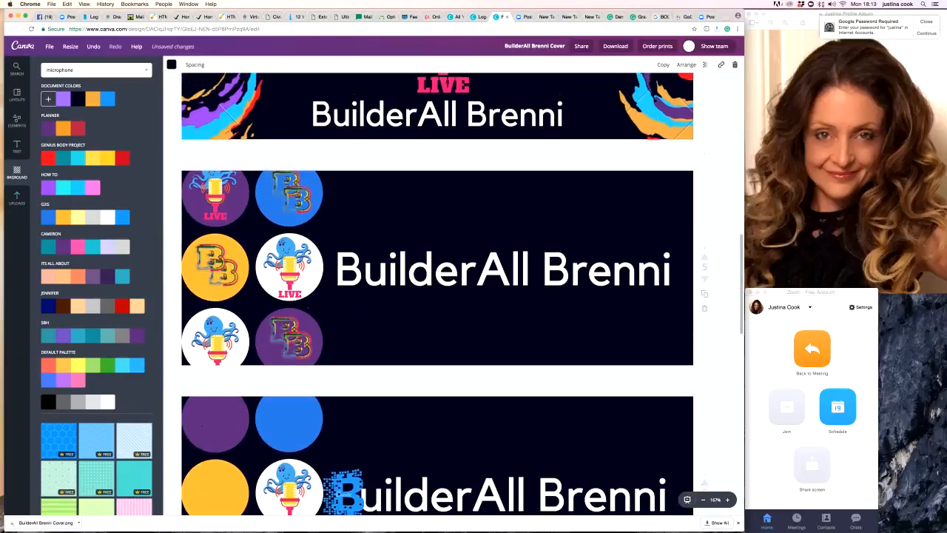
{"action": "scroll", "coordinate": [436, 296], "scroll_direction": "up", "scroll_amount": 15}
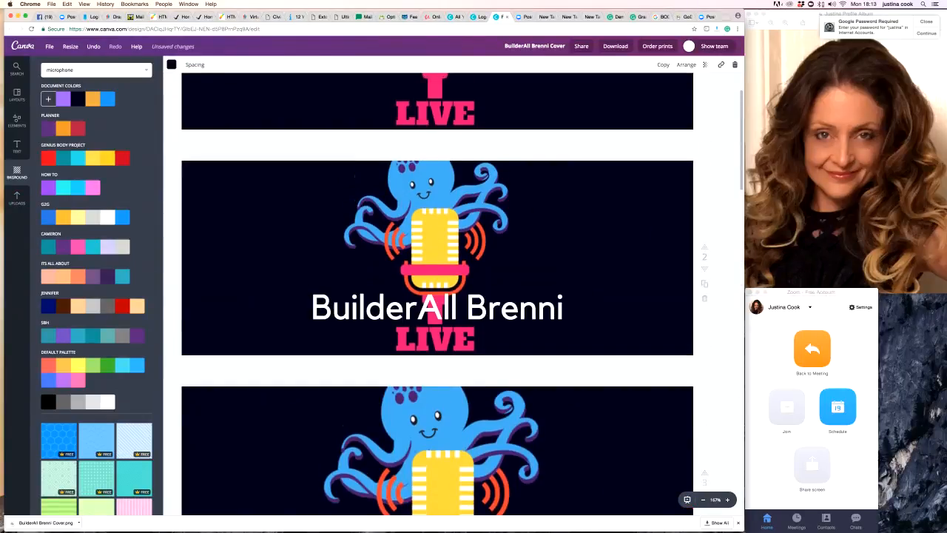